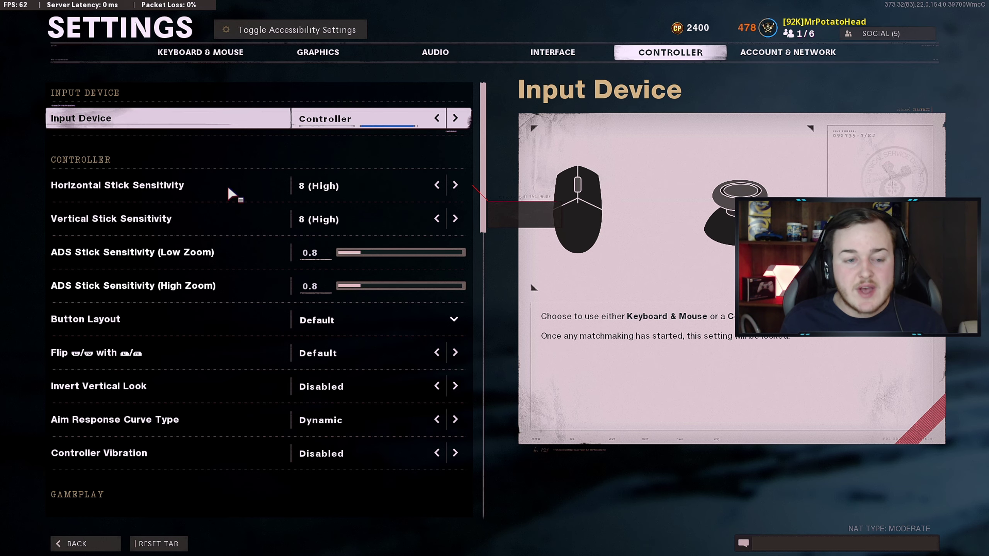
# - Review the descriptions of the horizontal, vertical and high-zoom ADS stick sensitivity settings
pyautogui.press('Down')
pyautogui.press('Down')
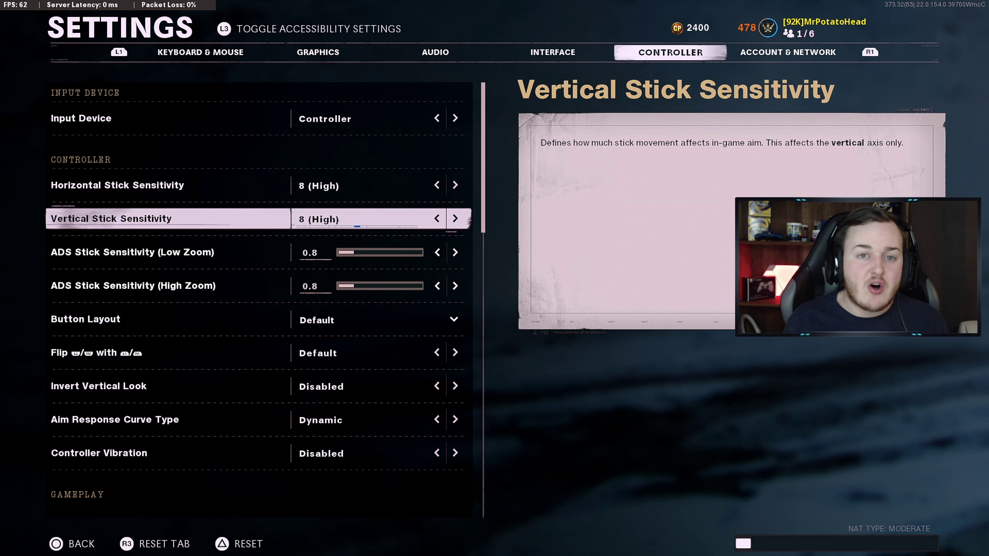
pyautogui.press('Up')
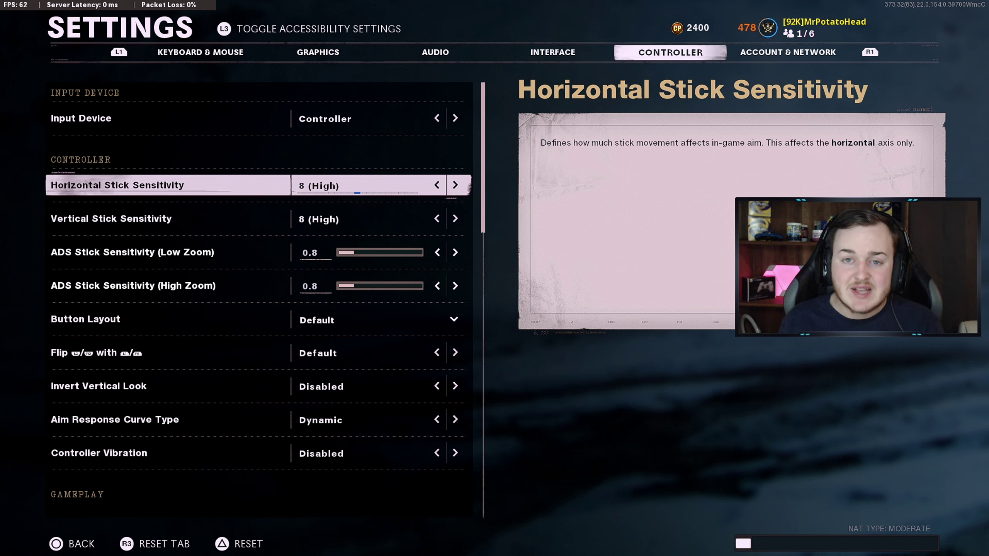
pyautogui.press('Down')
pyautogui.press('Down')
pyautogui.press('Down')
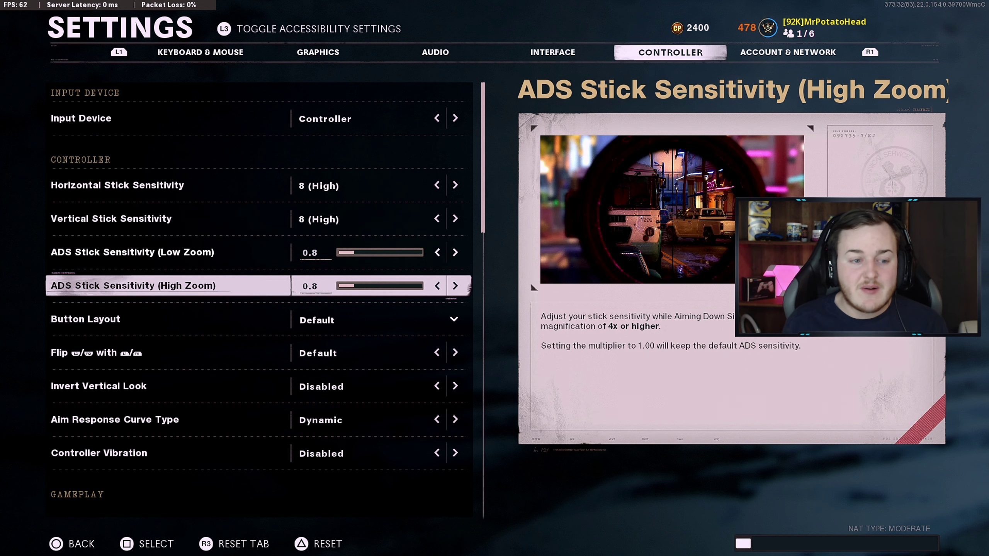
pyautogui.press('Up')
pyautogui.press('Down')
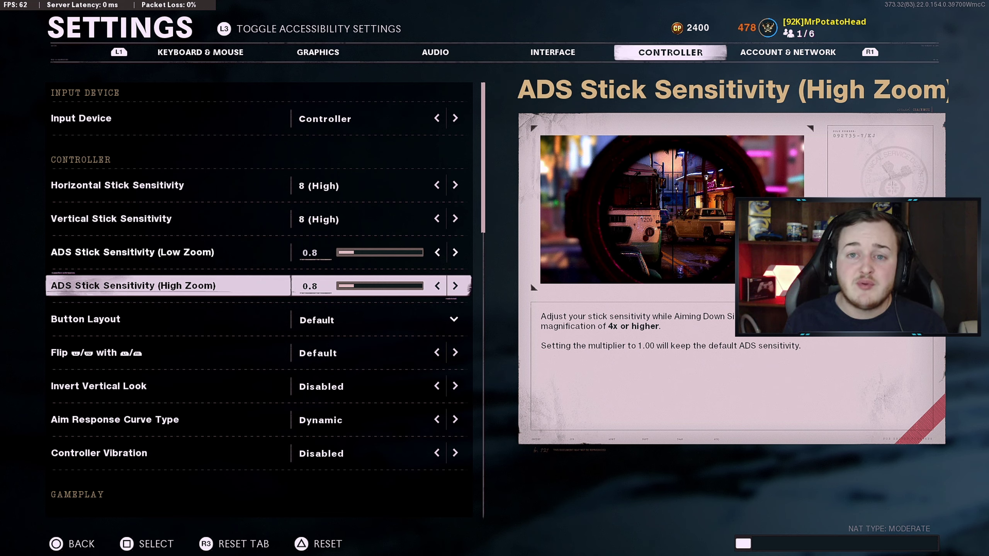
# - Set the low-zoom ADS stick sensitivity to 0.80
pyautogui.click(132, 252)
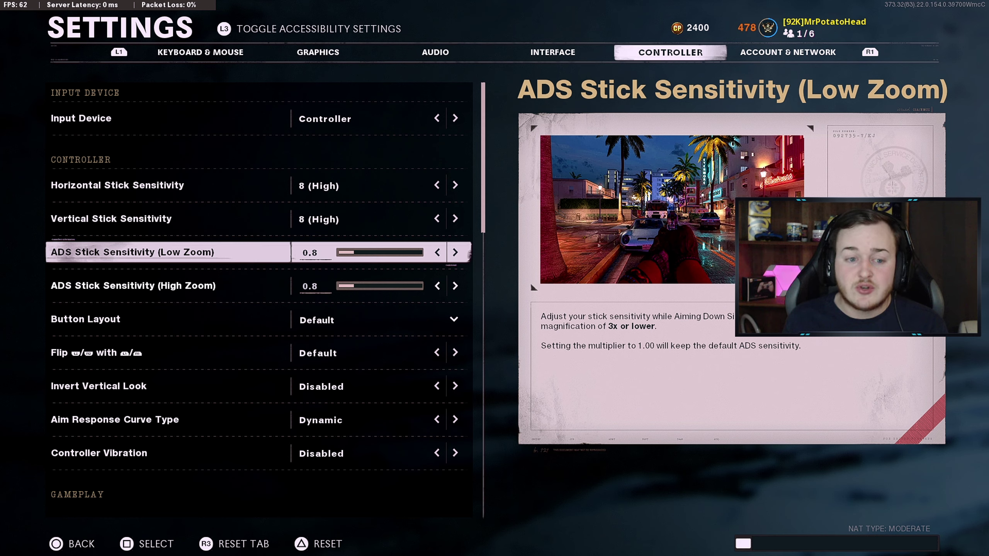
pyautogui.press('Right')
pyautogui.press('Right')
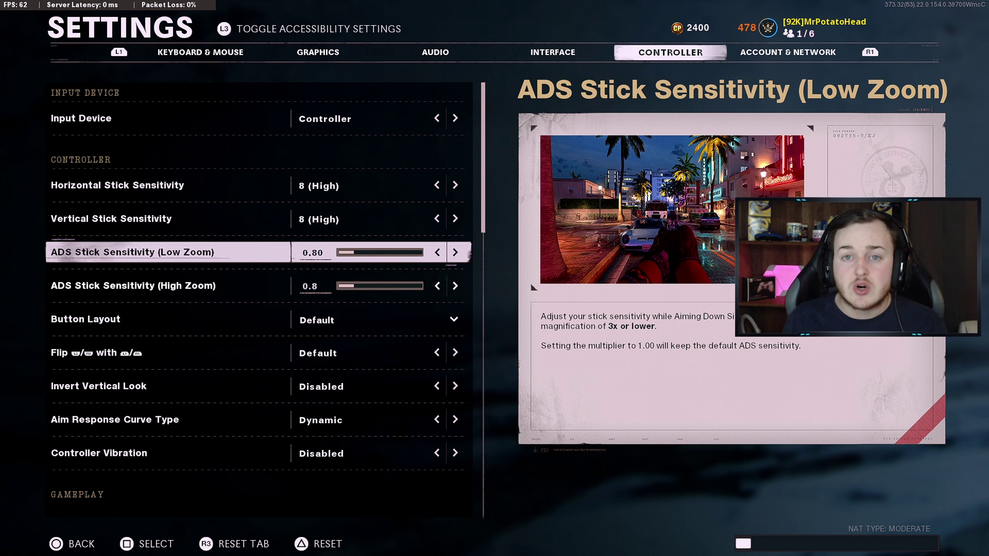
# - Review the ADS stick sensitivities, Button Layout, trigger and bumper flip, and Invert Vertical Look descriptions
pyautogui.press('Down')
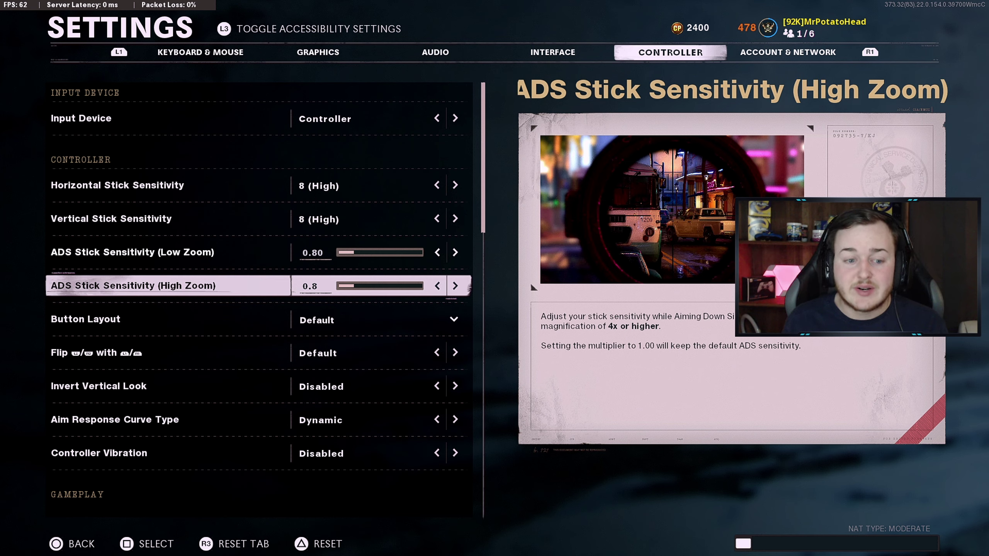
pyautogui.click(133, 252)
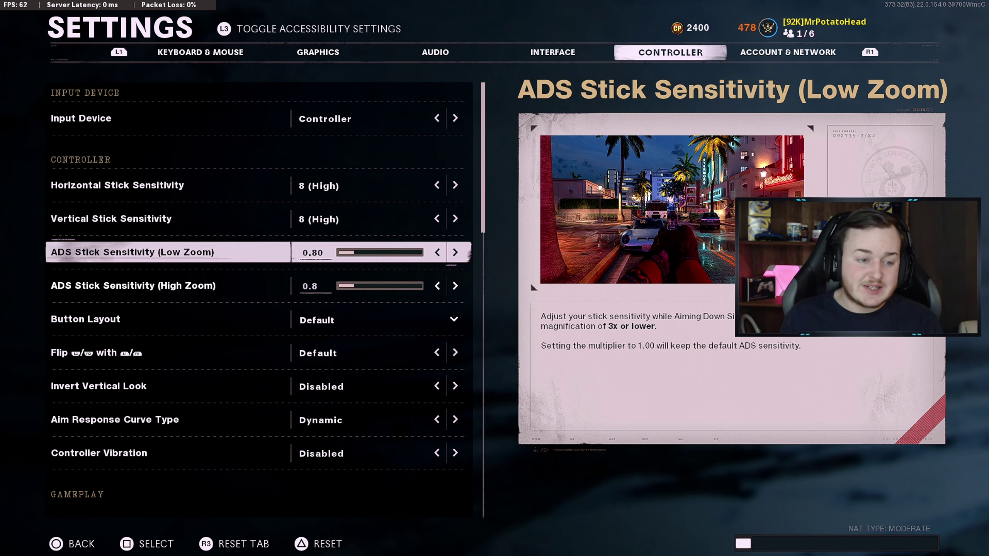
pyautogui.click(132, 286)
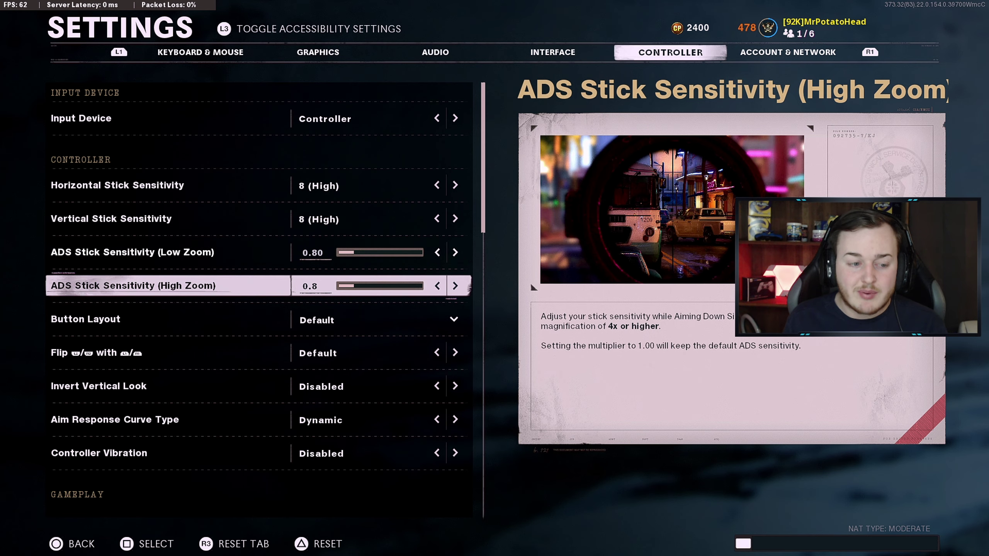
pyautogui.click(133, 319)
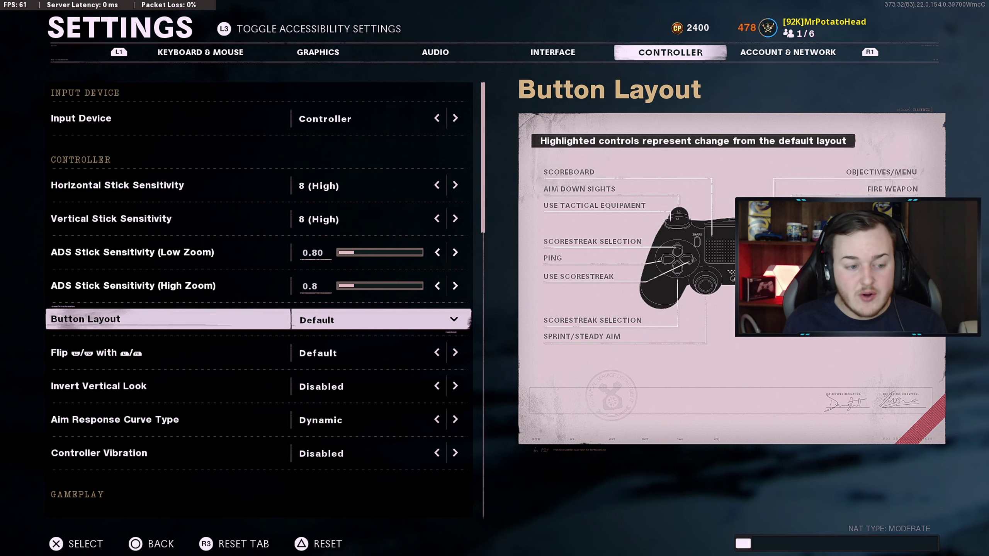
pyautogui.click(133, 352)
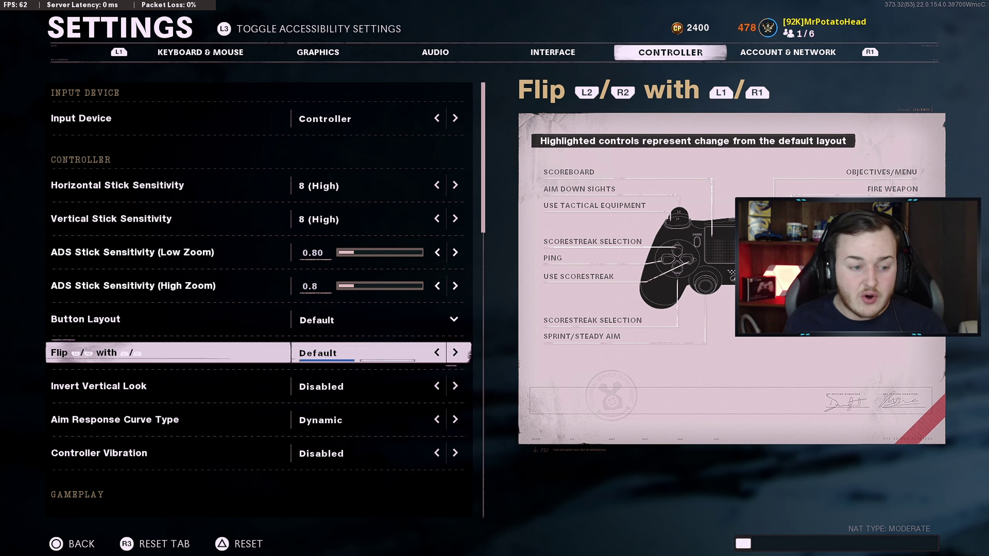
pyautogui.click(98, 386)
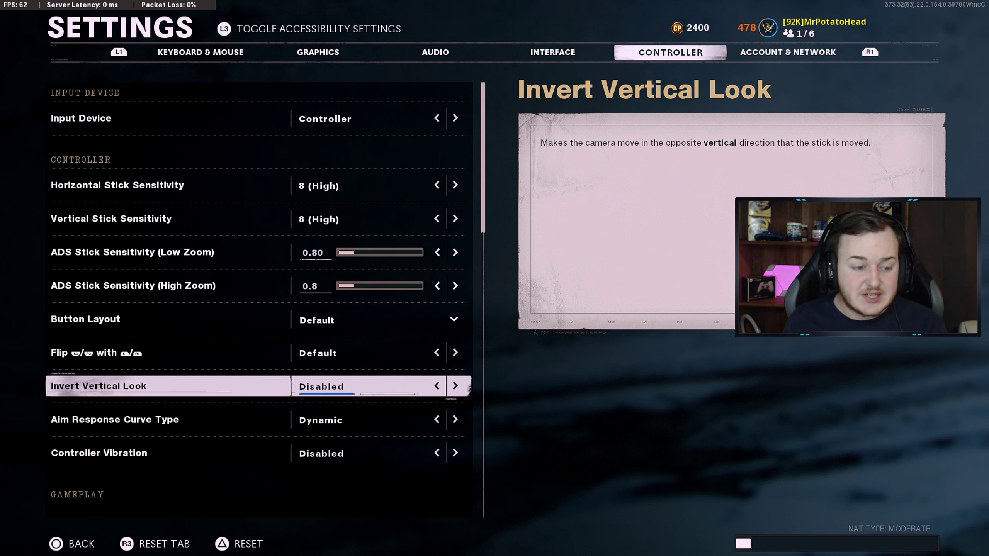
# - Try the Linear option for Aim Response Curve Type and return it to Dynamic
pyautogui.click(114, 419)
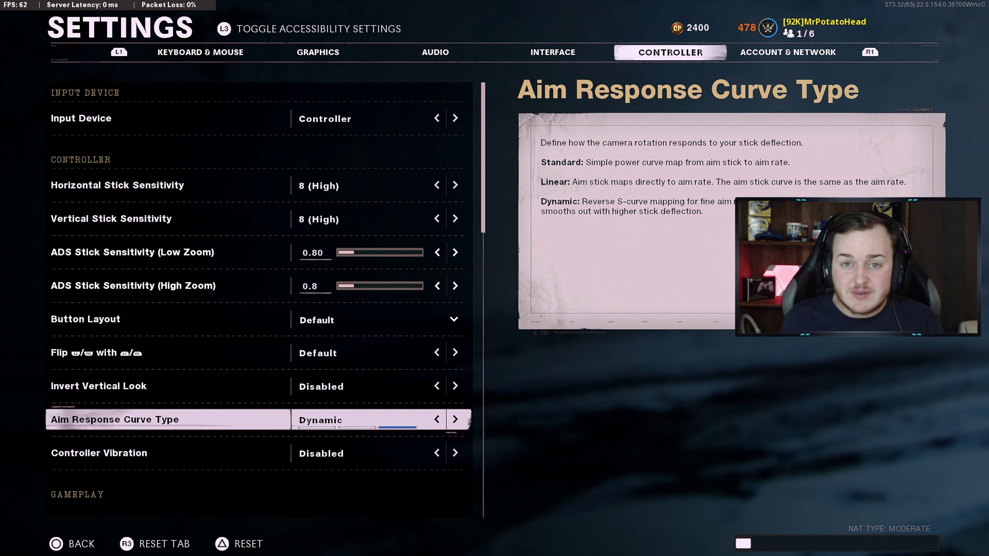
pyautogui.press('Left')
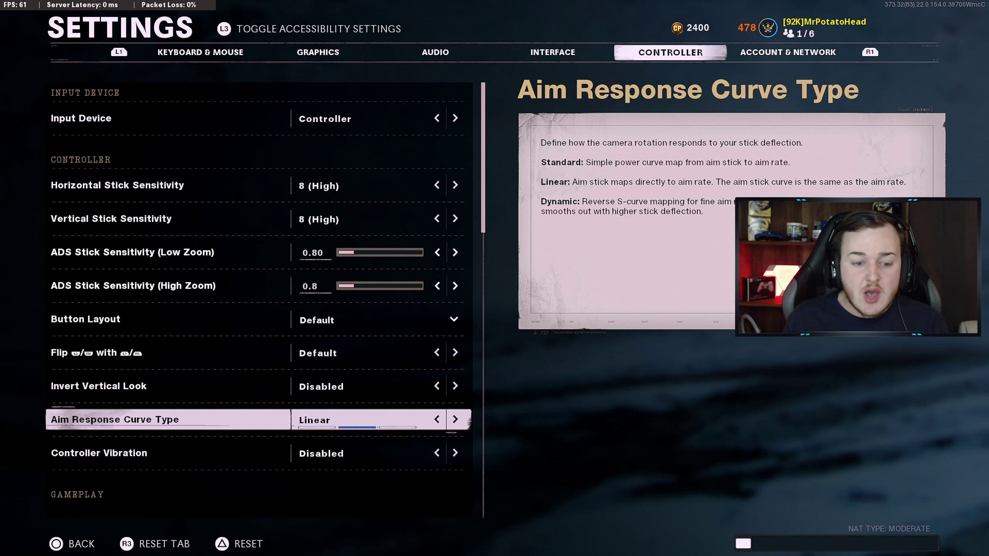
pyautogui.press('Right')
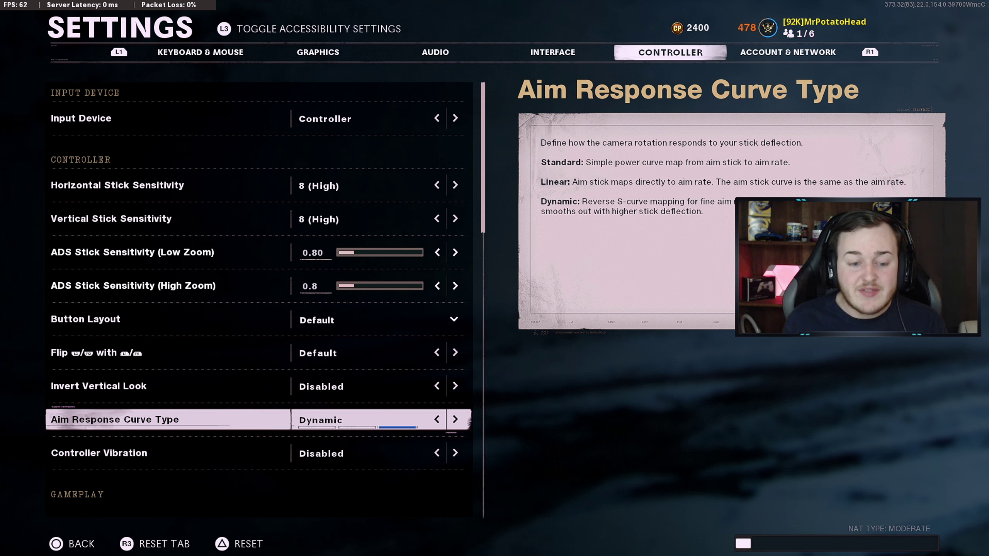
pyautogui.press('Right')
pyautogui.press('Right')
pyautogui.press('Right')
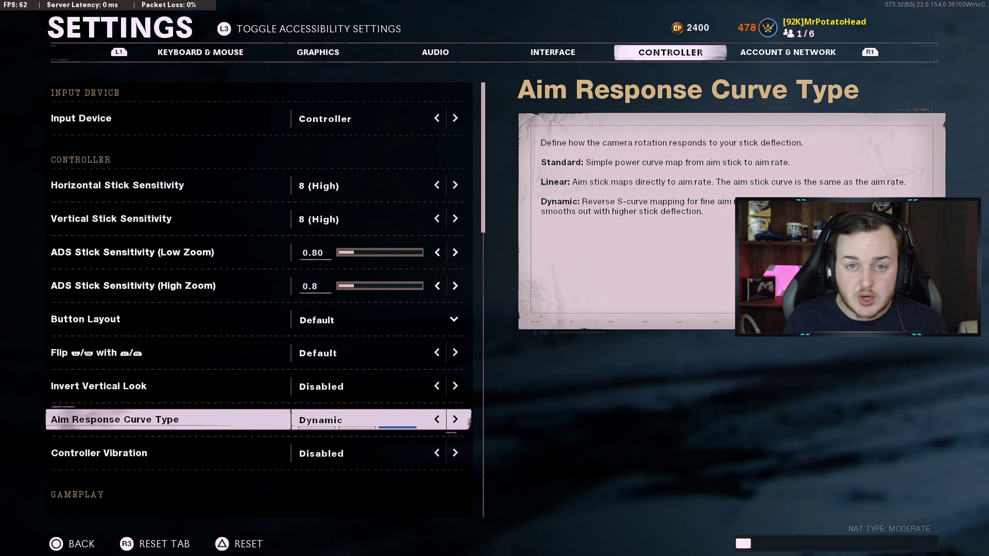
# - Review the descriptions of Controller Vibration, Target Aim Assist and Target Aim Assist Mode
pyautogui.press('Down')
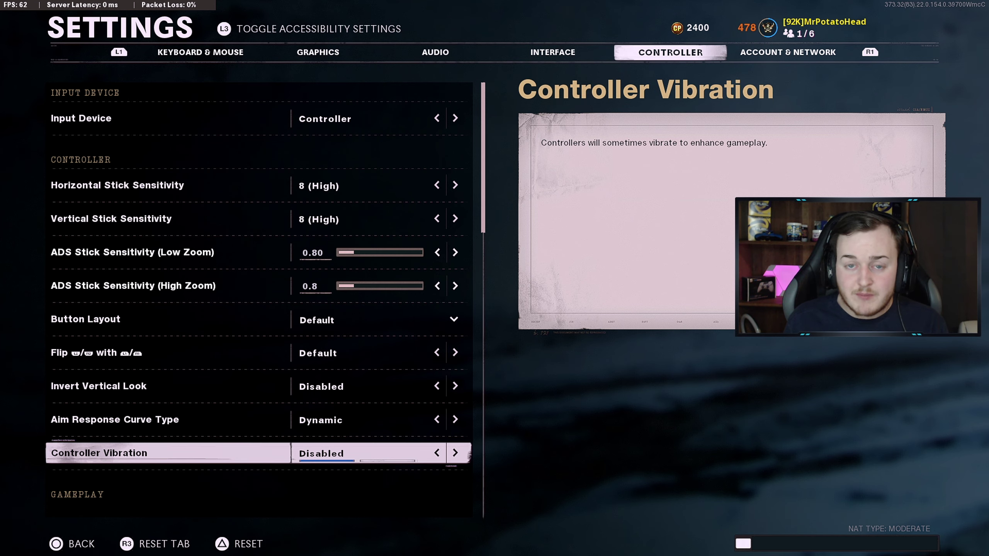
pyautogui.press('Down')
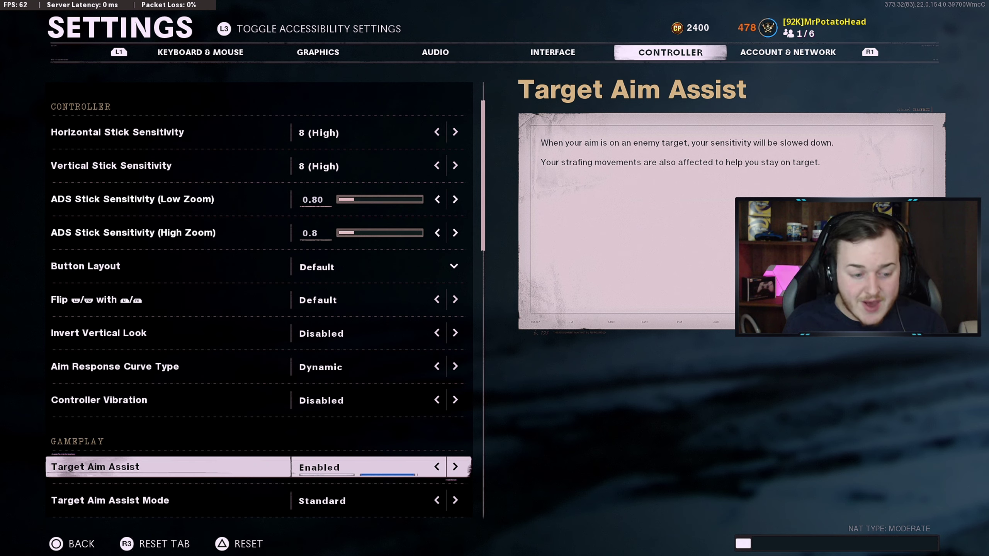
pyautogui.click(110, 500)
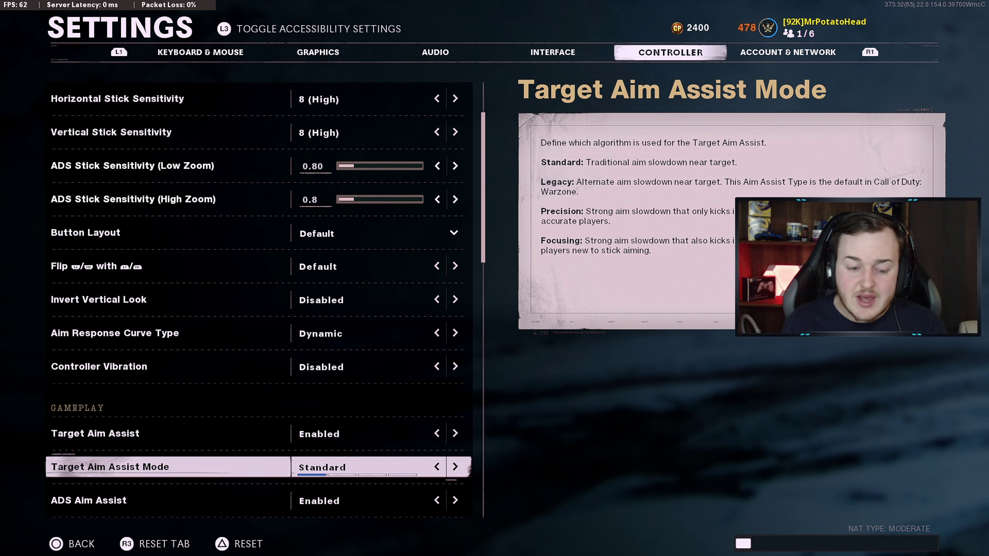
# - Cycle Target Aim Assist Mode through Focusing, Precision and Legacy, and return it to Standard
pyautogui.press('Right')
pyautogui.press('Right')
pyautogui.press('Right')
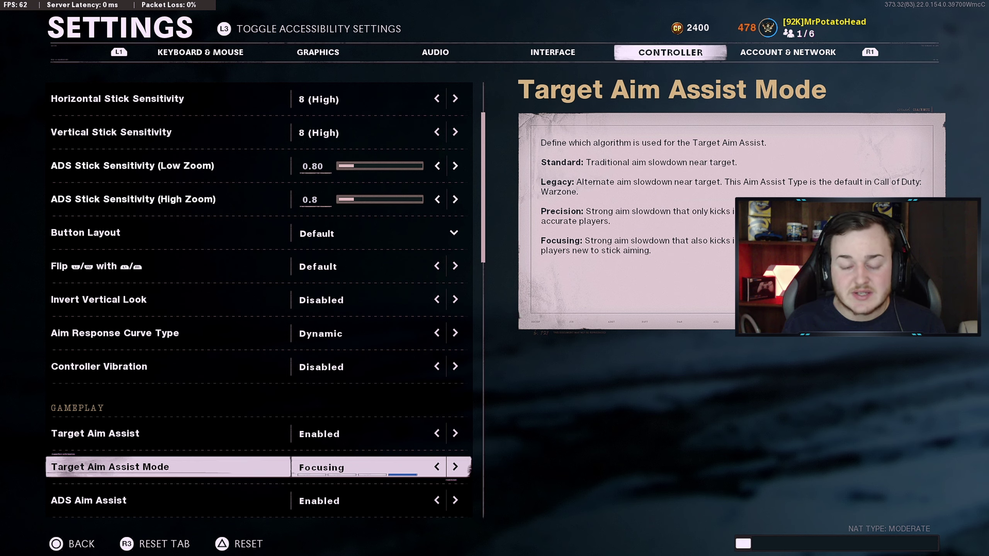
pyautogui.press('Left')
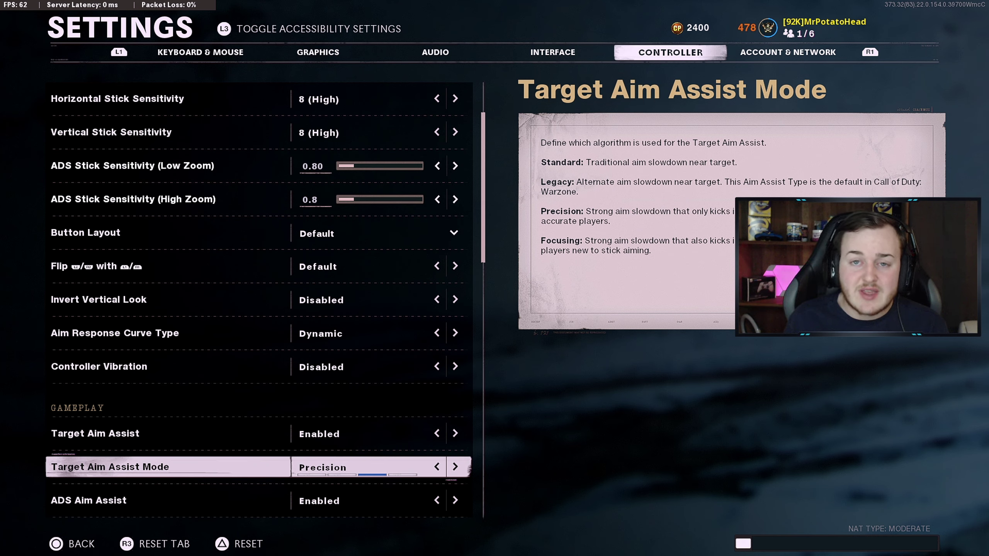
pyautogui.press('Left')
pyautogui.press('Left')
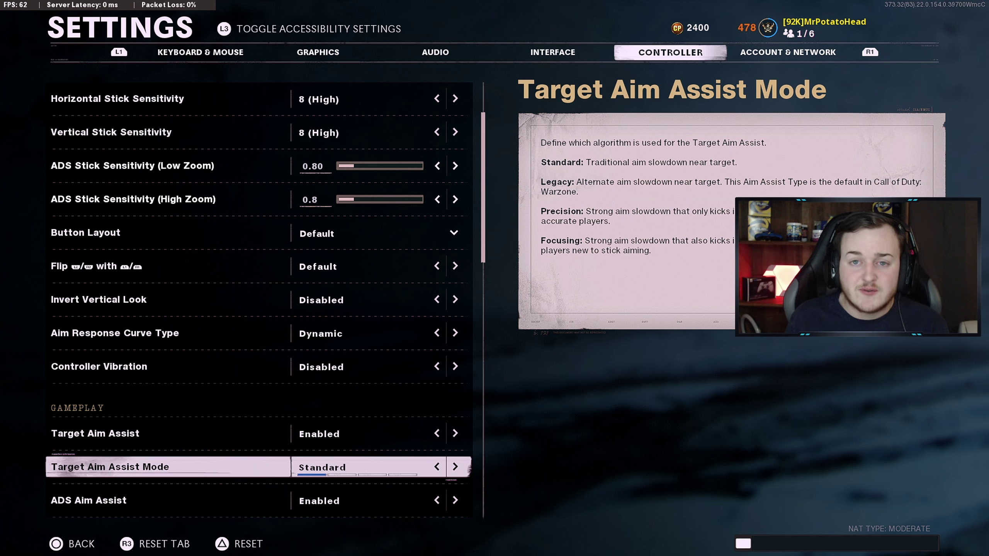
pyautogui.press('Right')
pyautogui.press('Right')
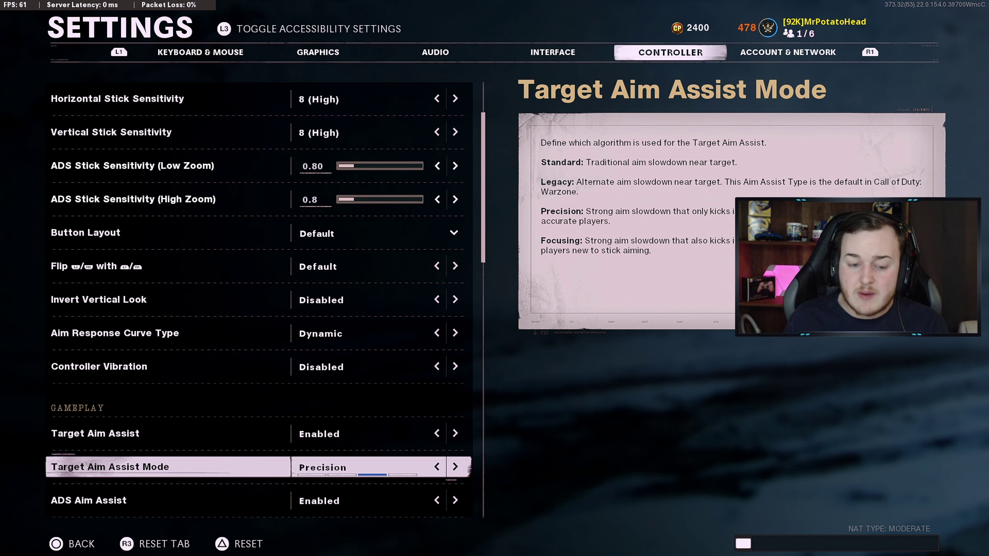
pyautogui.press('Left')
pyautogui.press('Left')
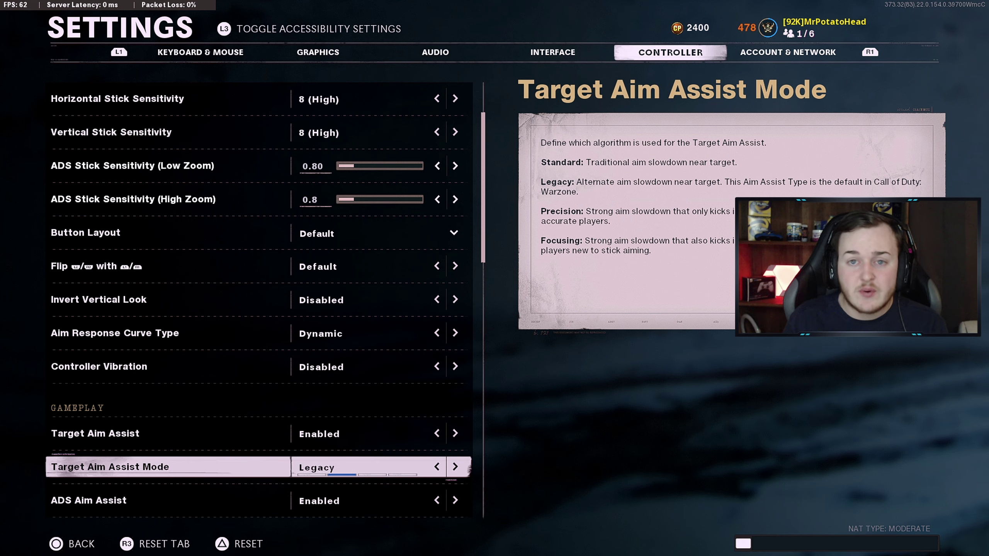
pyautogui.press('Right')
pyautogui.press('Right')
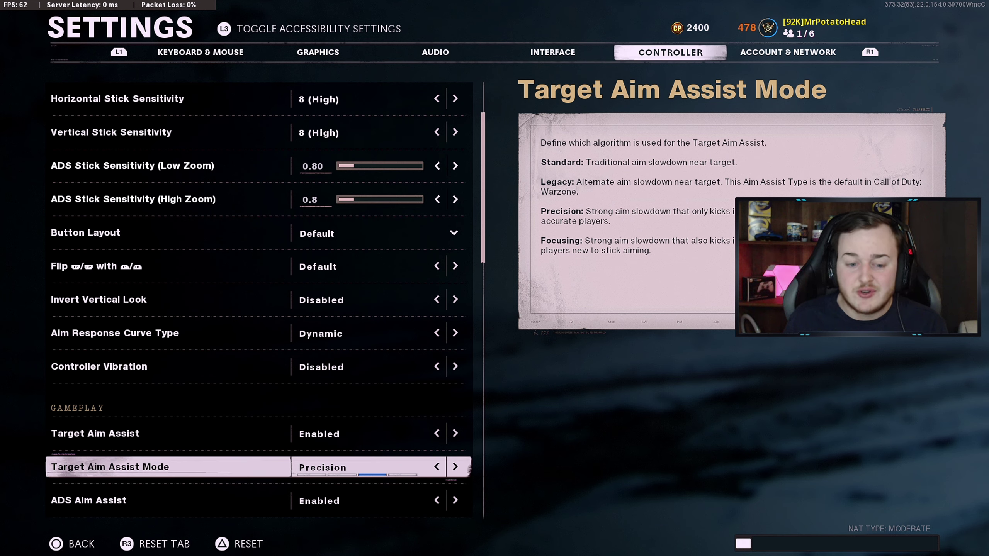
pyautogui.press('Left')
pyautogui.press('Left')
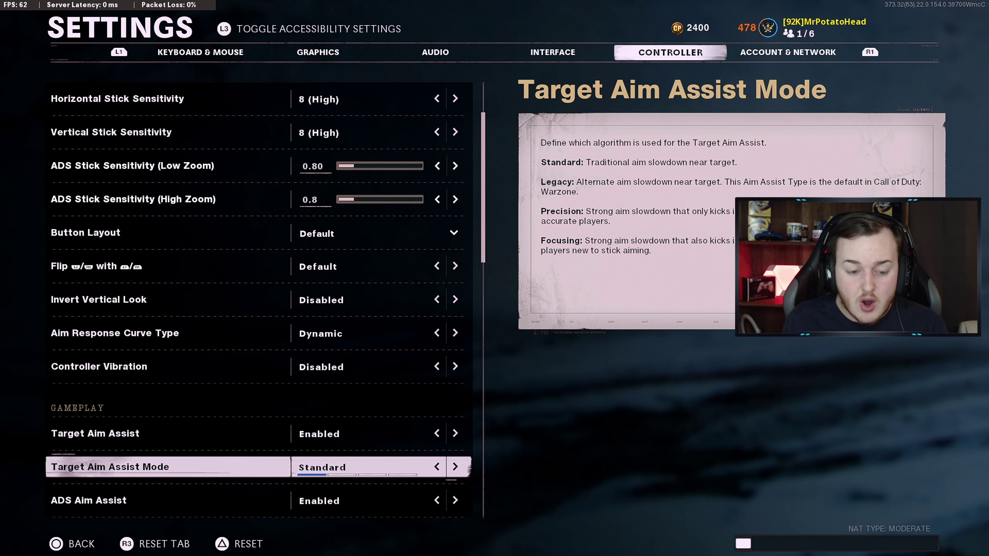
# - Try the Manual option for Airborne Mantle Behavior and return it to Automatic
pyautogui.press('Down')
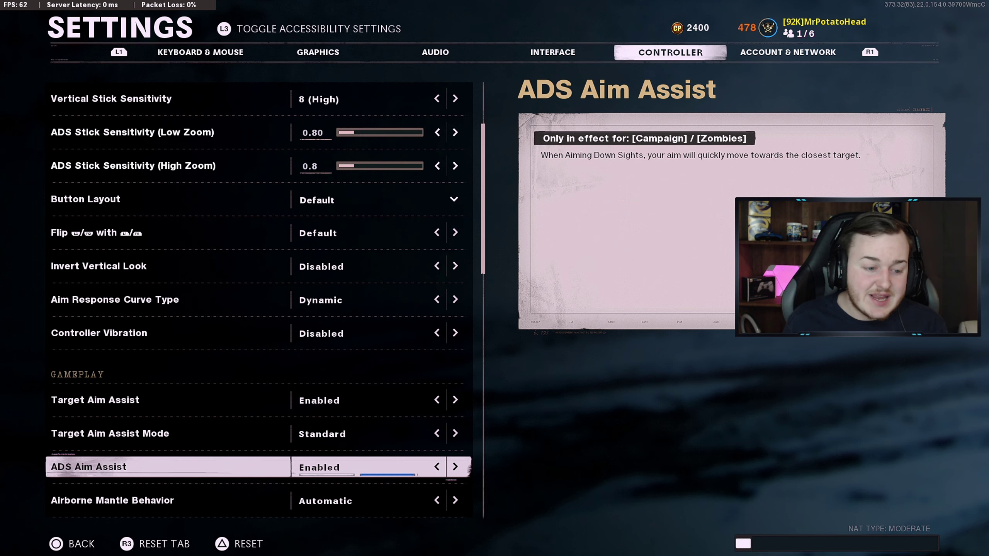
pyautogui.press('Down')
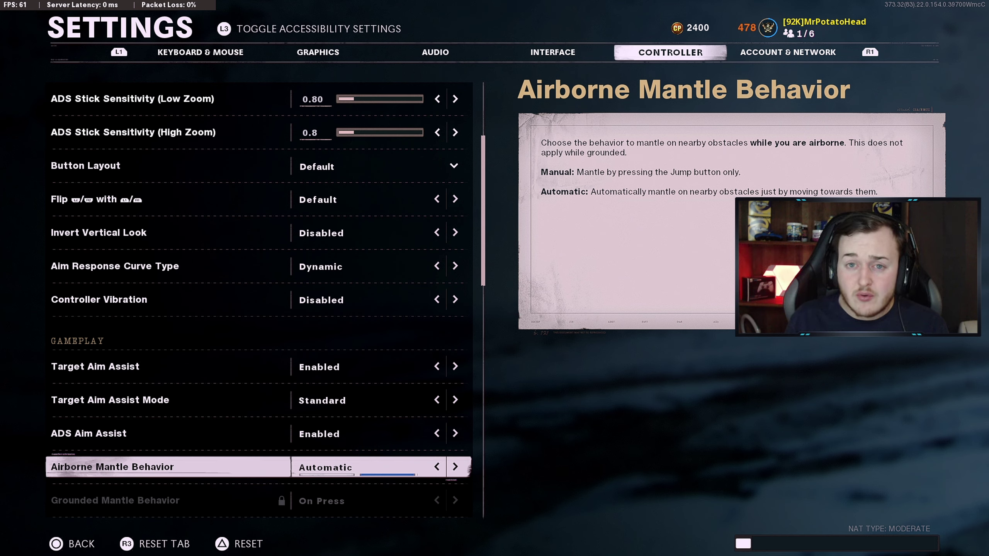
pyautogui.press('Left')
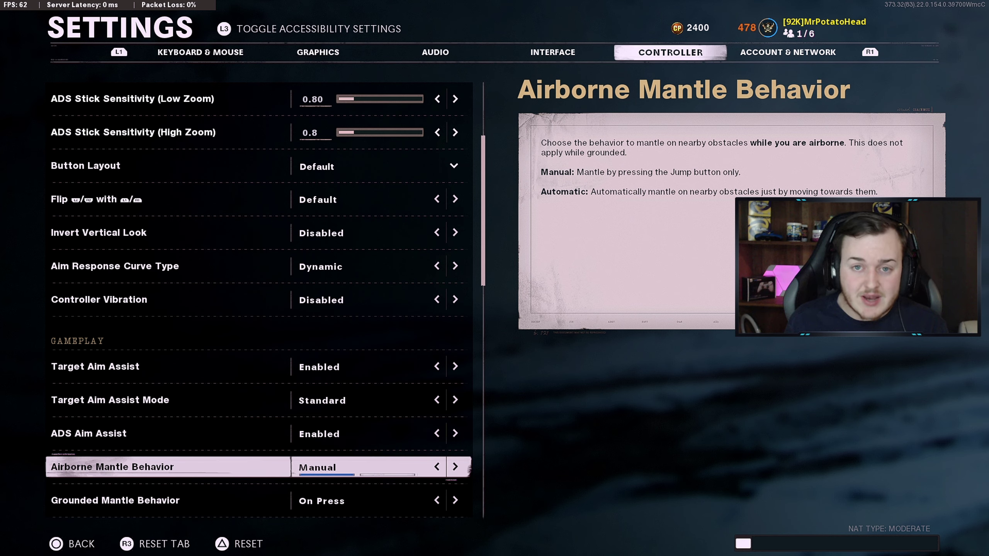
pyautogui.press('Right')
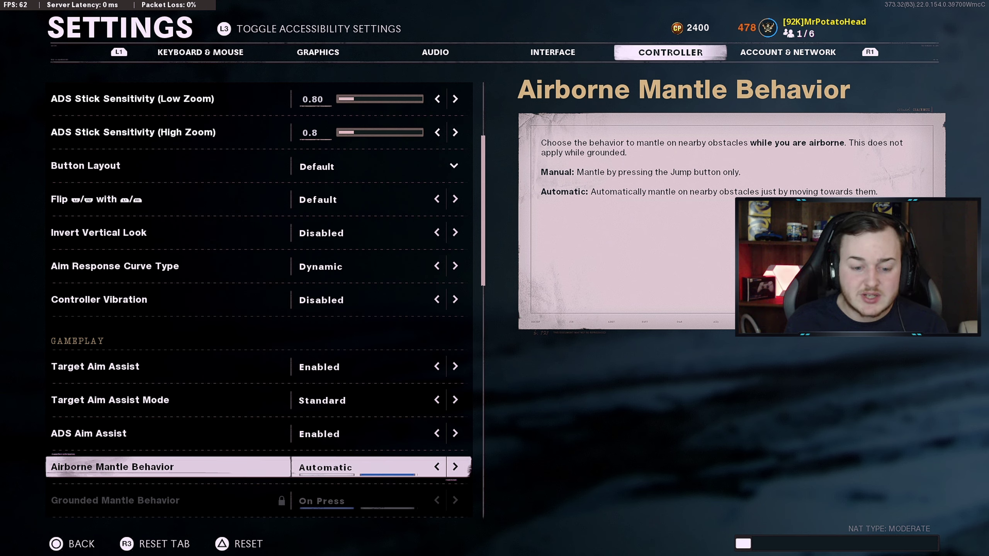
# - Review the Hold and Toggle descriptions for Aim Down Sight Behavior and Steady Aim Behavior
pyautogui.press('Down')
pyautogui.press('Down')
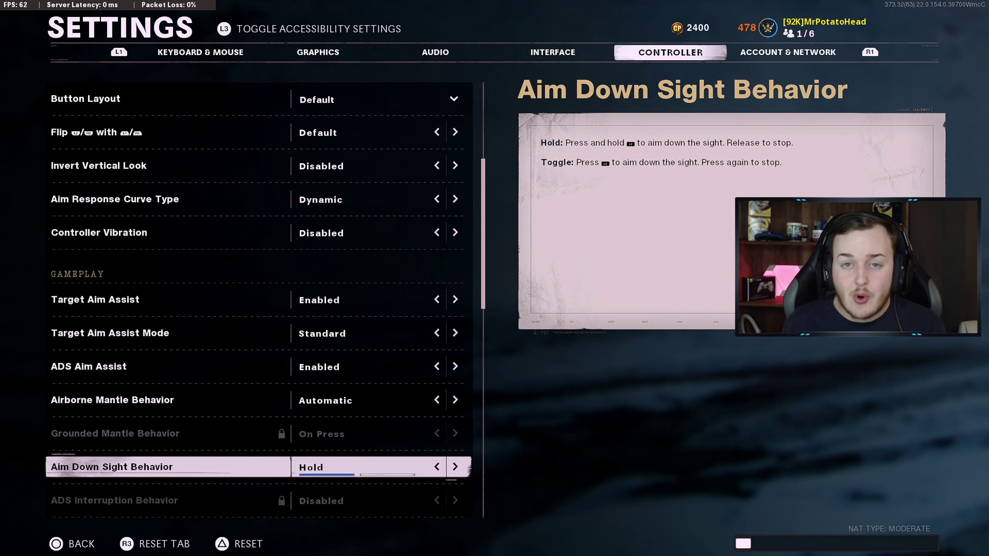
pyautogui.press('Down')
pyautogui.press('Down')
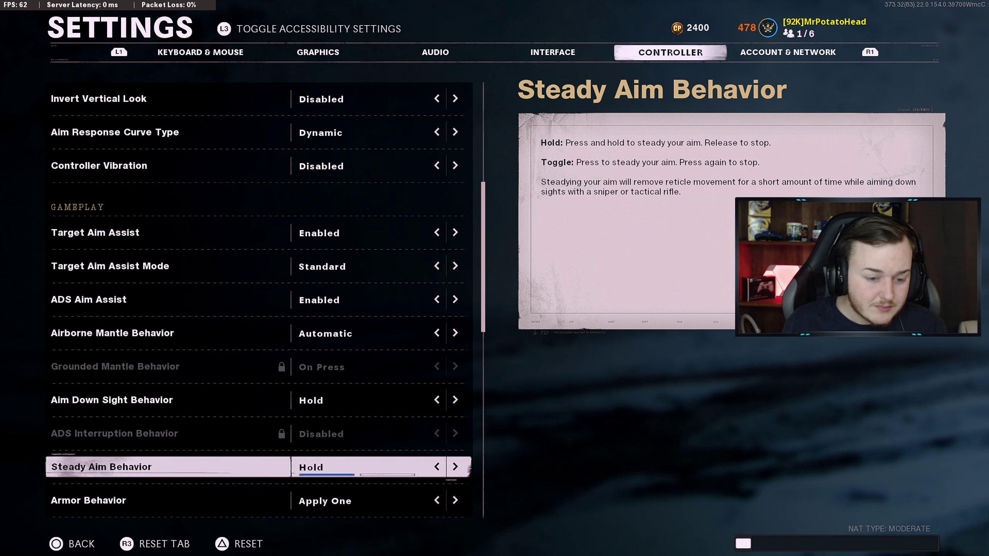
# - Set Armor Behavior to Apply All
pyautogui.press('Down')
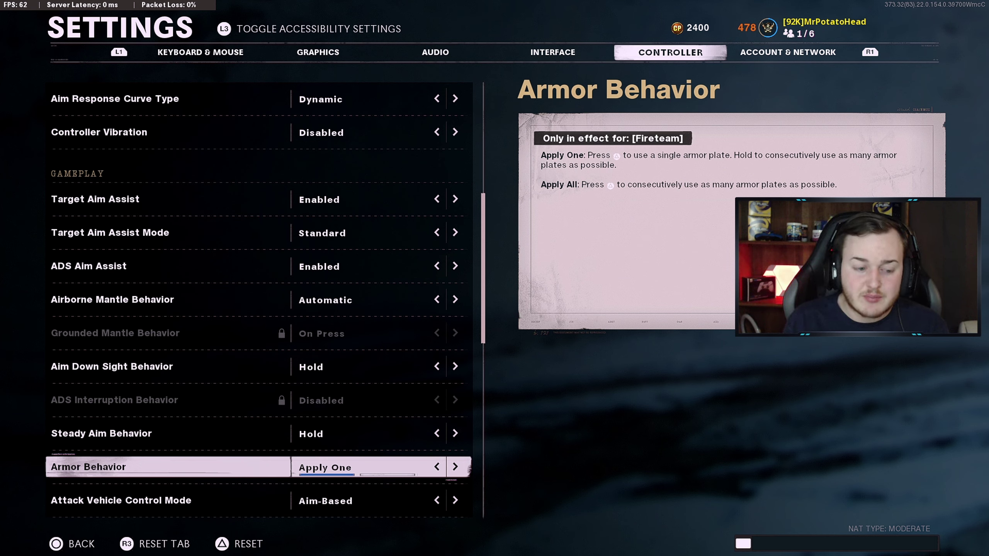
pyautogui.press('Right')
pyautogui.press('Left')
pyautogui.press('Right')
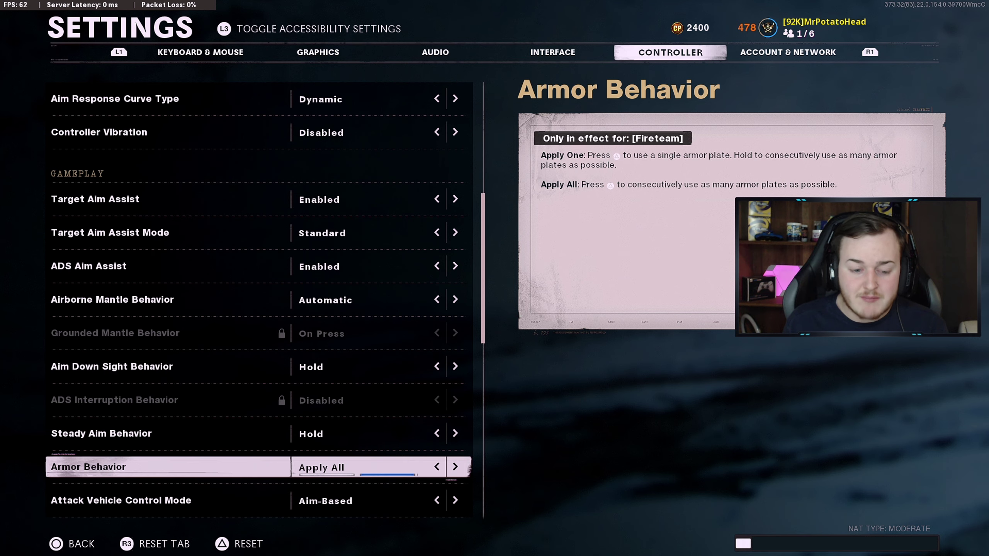
pyautogui.press('Down')
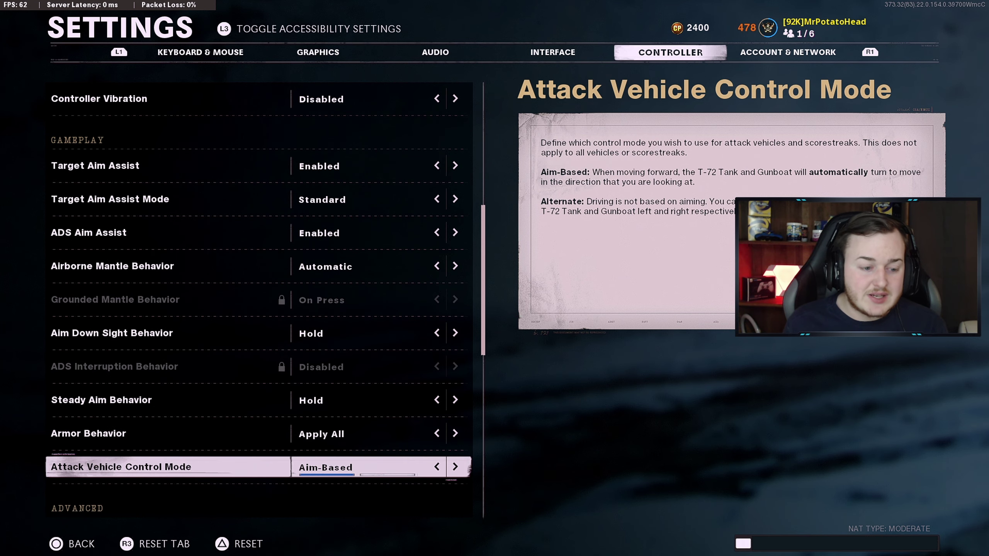
# - Set Left Stick Min Input Threshold to 0 in the advanced controller settings
pyautogui.press('Down')
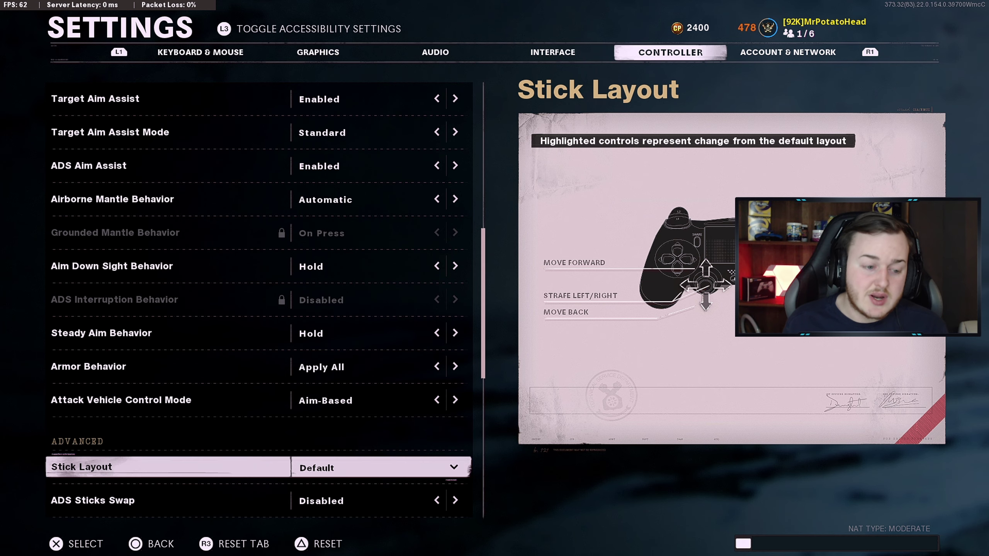
pyautogui.press('Down')
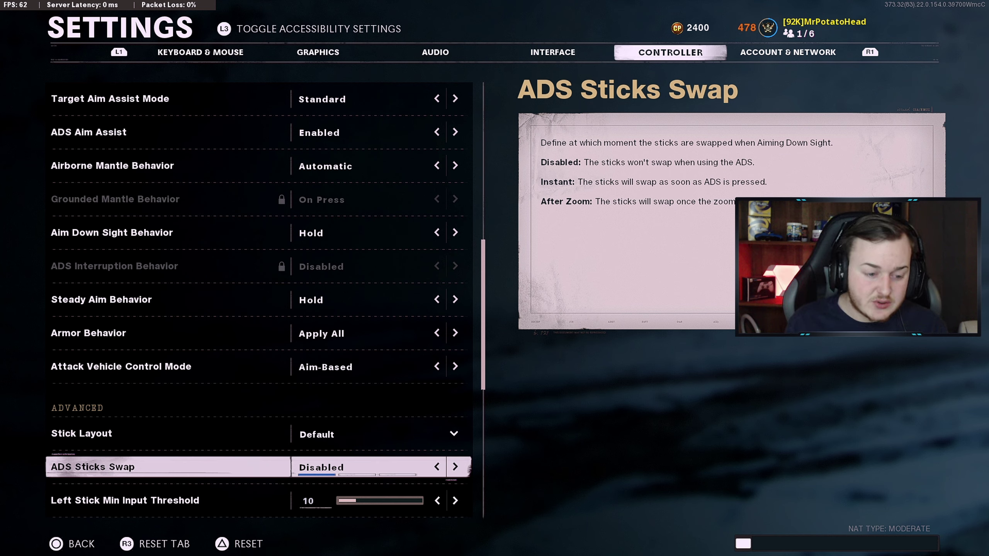
pyautogui.press('Down')
pyautogui.press('Down')
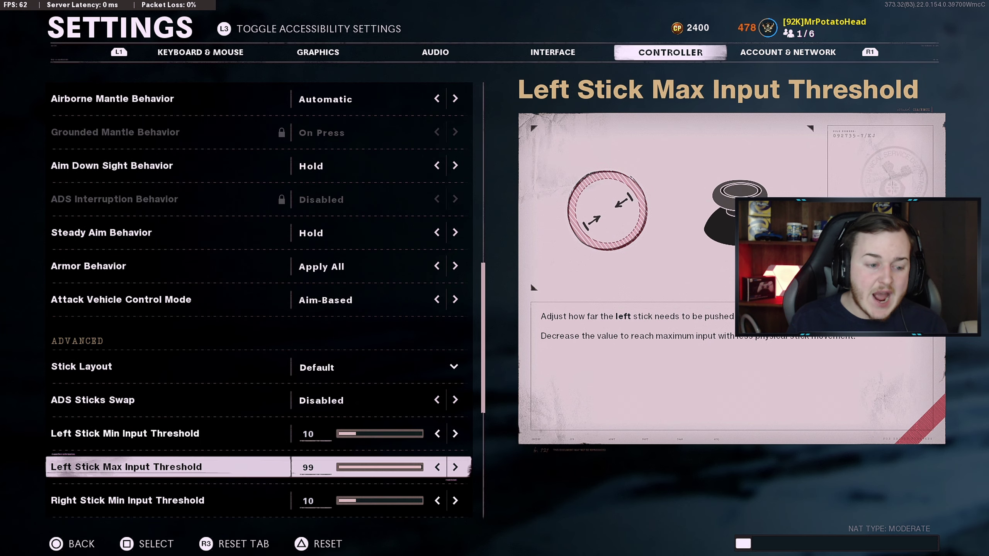
pyautogui.press('Up')
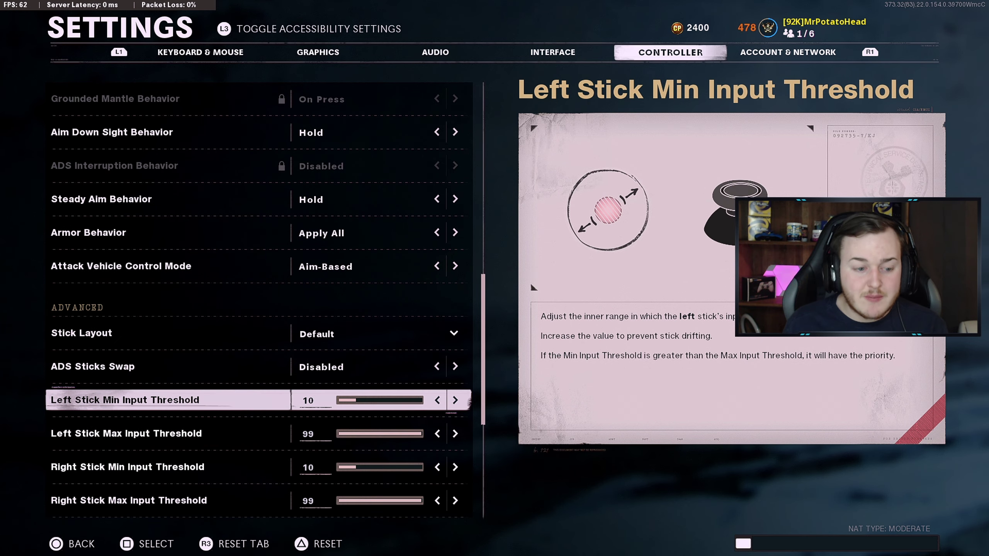
pyautogui.press('Left')
pyautogui.press('Left')
pyautogui.press('Left')
pyautogui.press('Left')
pyautogui.press('Left')
pyautogui.press('Left')
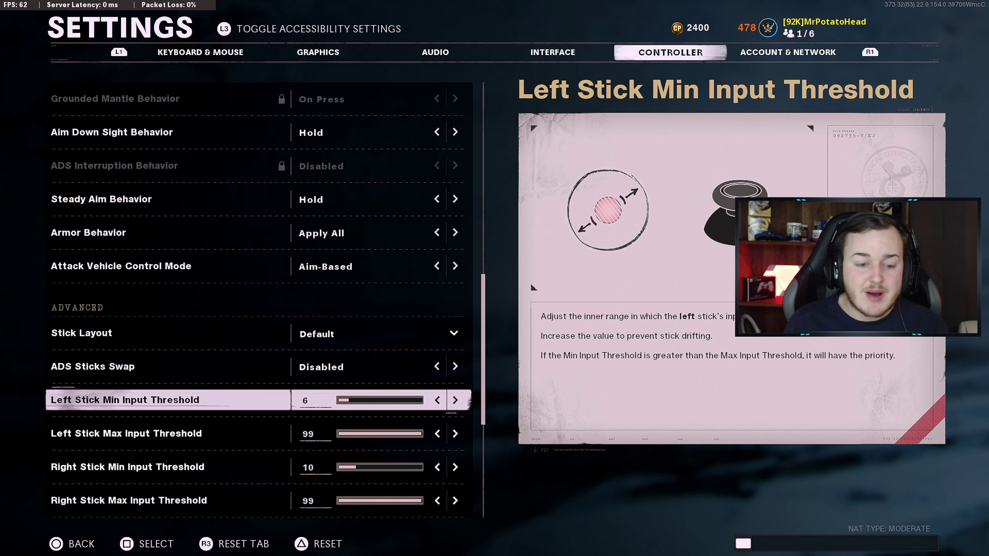
pyautogui.press('Left')
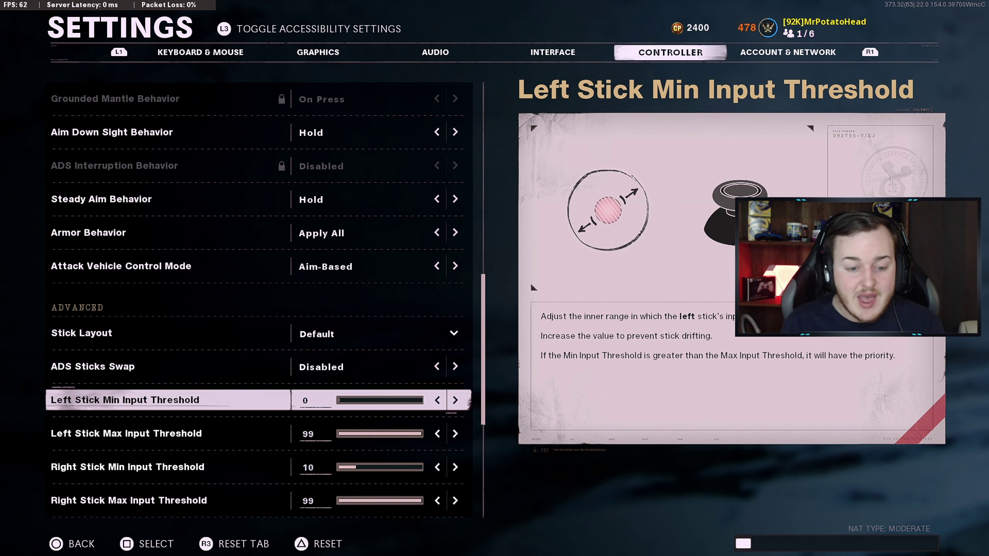
# - Try Right Stick Min Input Threshold at 9 and return it to 10
pyautogui.press('Down')
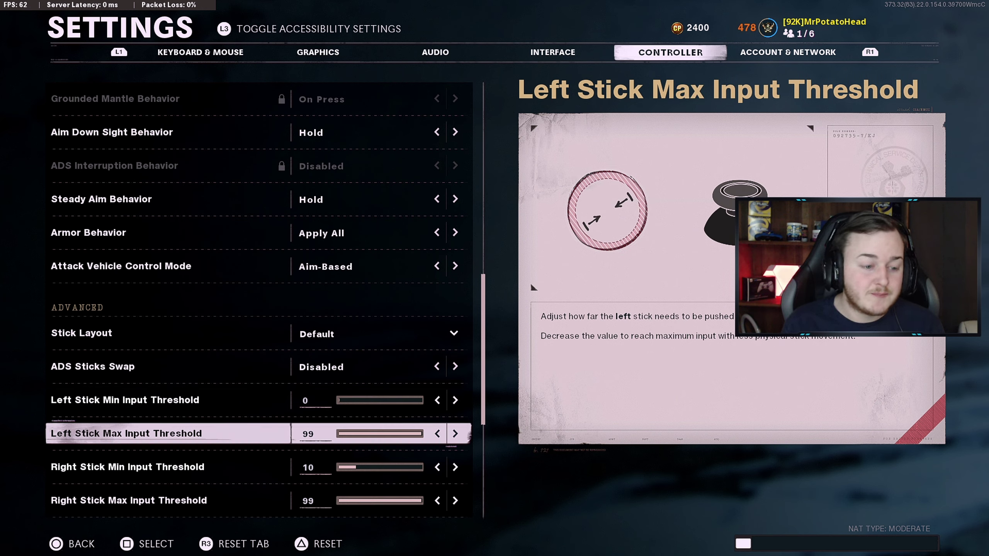
pyautogui.press('Down')
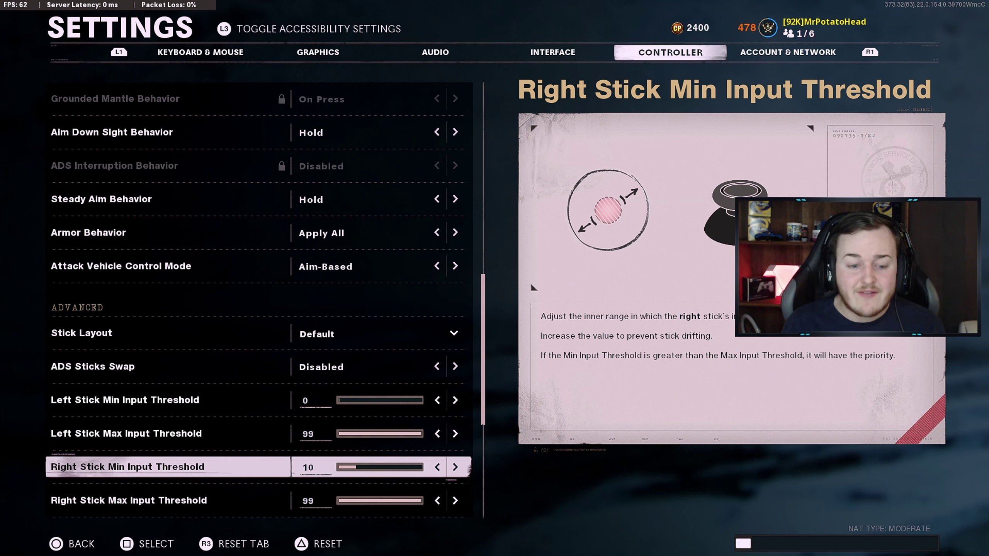
pyautogui.press('Left')
pyautogui.press('Left')
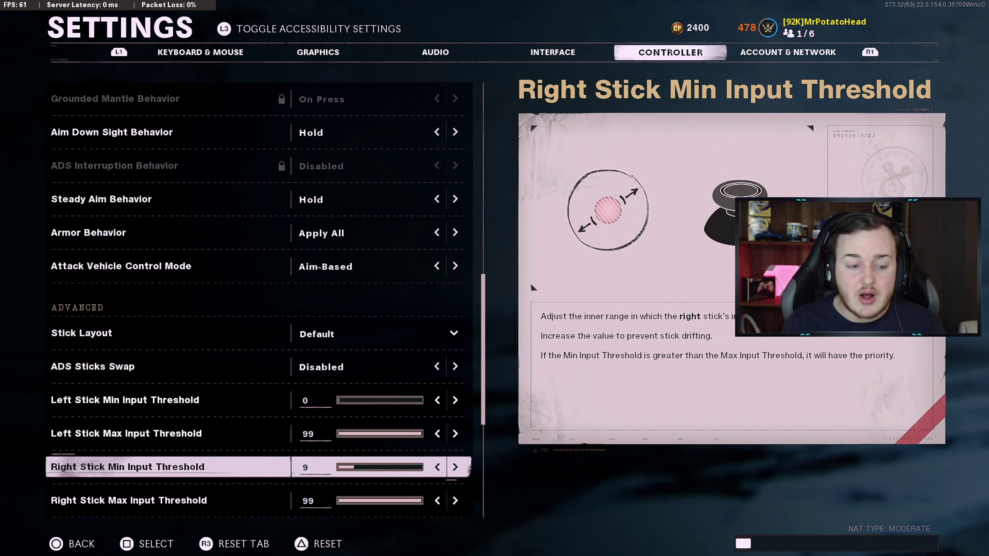
pyautogui.press('Right')
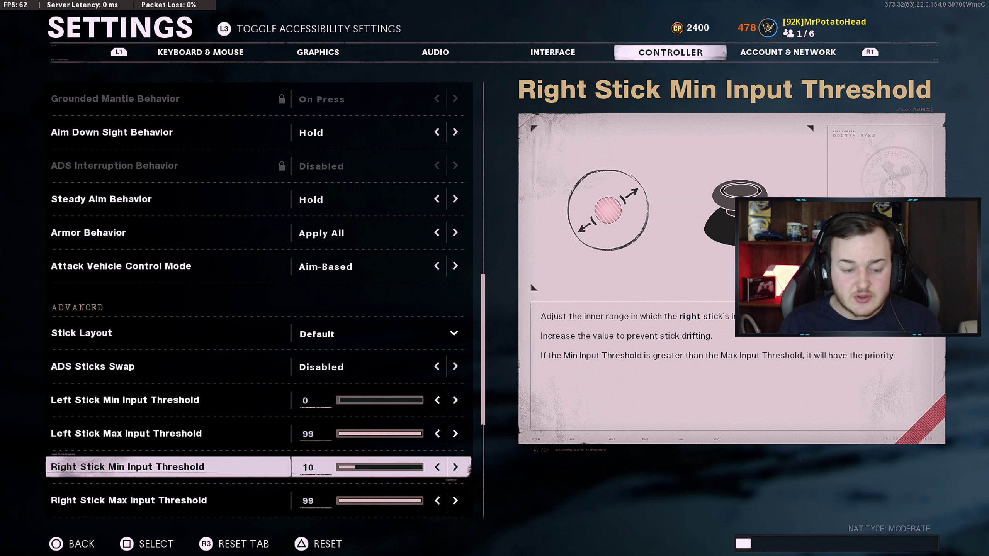
# - Try Trigger Deadzone Sensitivity at 0.13 and return it to 0.01
pyautogui.press('Down')
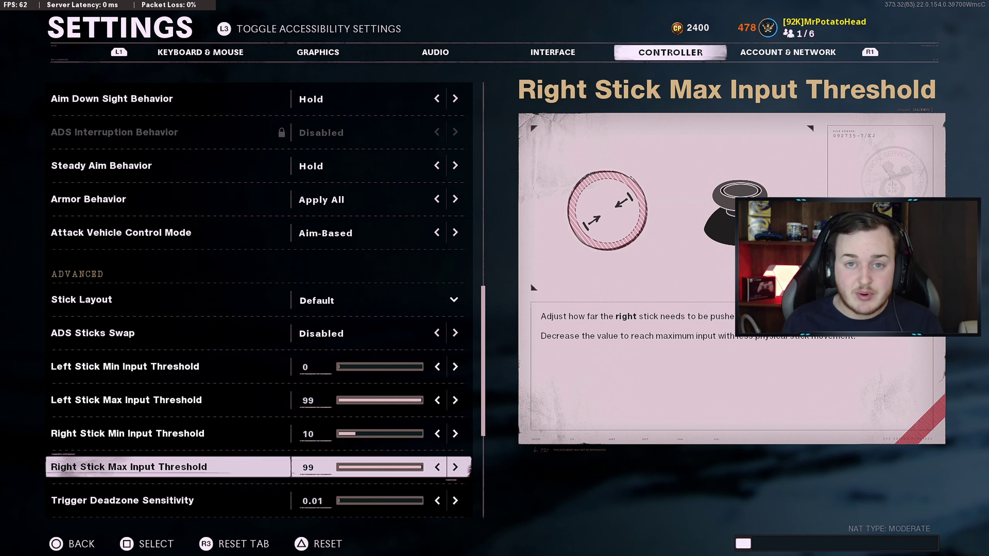
pyautogui.press('Down')
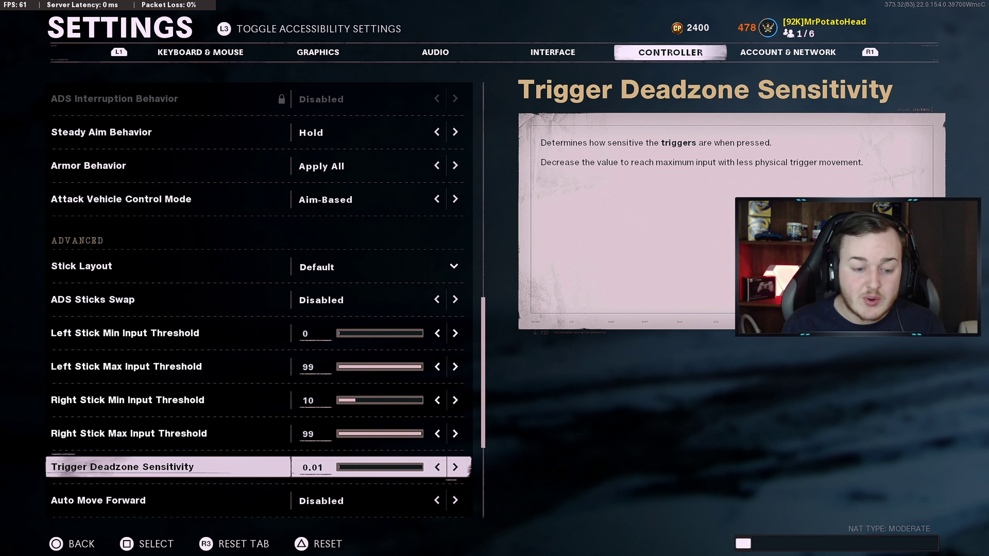
pyautogui.press('Right')
pyautogui.press('Right')
pyautogui.press('Right')
pyautogui.press('Right')
pyautogui.press('Right')
pyautogui.press('Right')
pyautogui.press('Right')
pyautogui.press('Right')
pyautogui.press('Right')
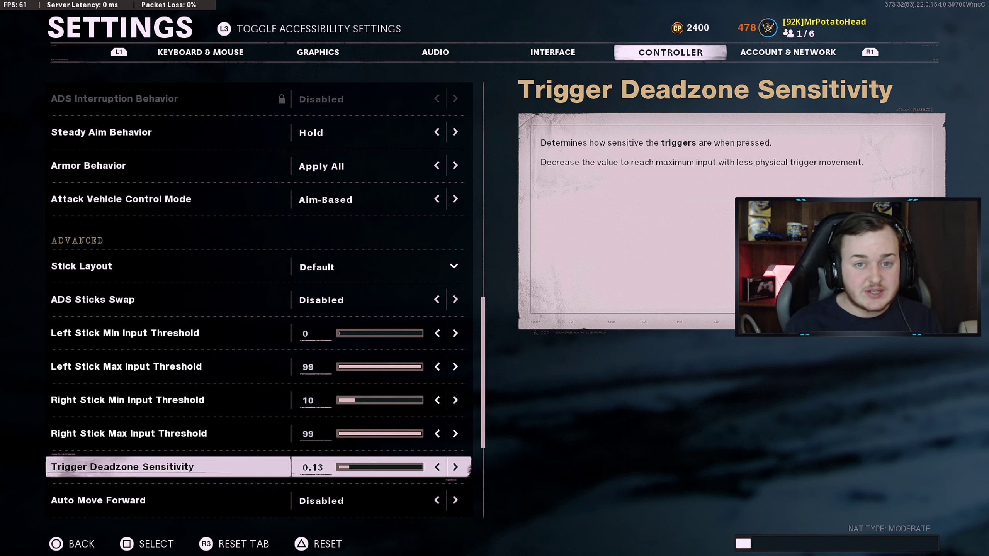
pyautogui.press('Left')
pyautogui.press('Left')
pyautogui.press('Left')
pyautogui.press('Left')
pyautogui.press('Left')
pyautogui.press('Left')
pyautogui.press('Left')
pyautogui.press('Left')
pyautogui.press('Left')
pyautogui.press('Left')
pyautogui.press('Left')
pyautogui.press('Left')
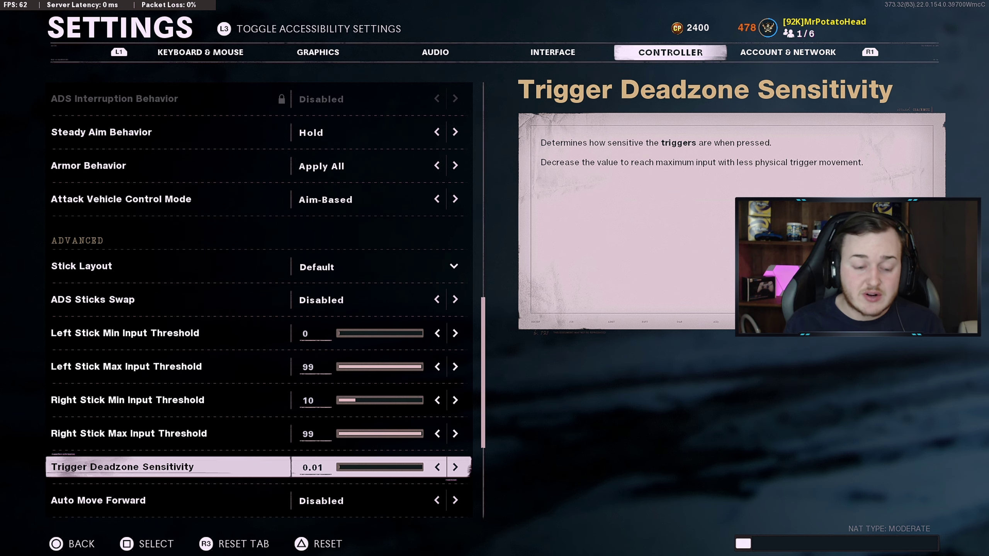
# - Review the remaining advanced controller settings from Auto Move Forward through the sprint, parachute and equipment options to Interact/Reload Behavior
pyautogui.press('Down')
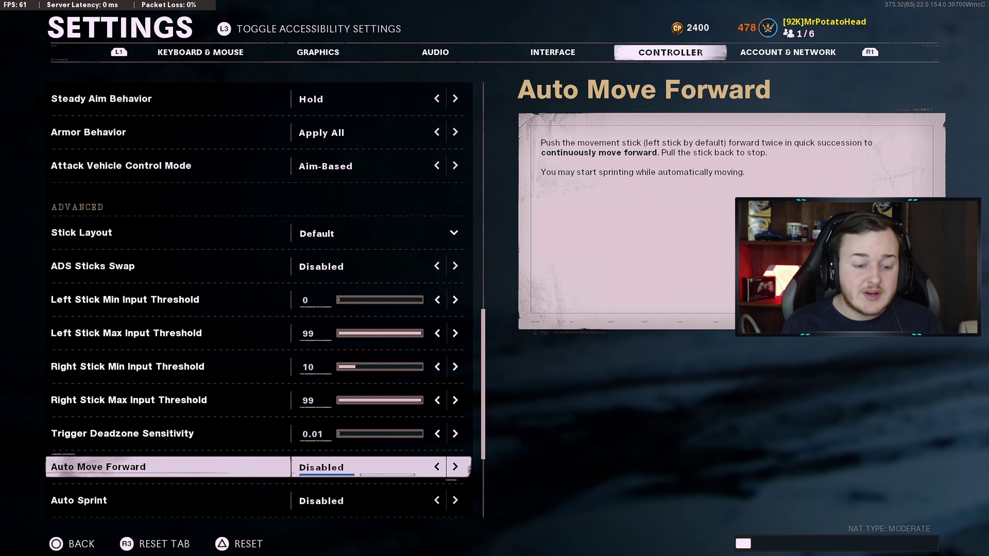
pyautogui.click(167, 500)
pyautogui.click(167, 500)
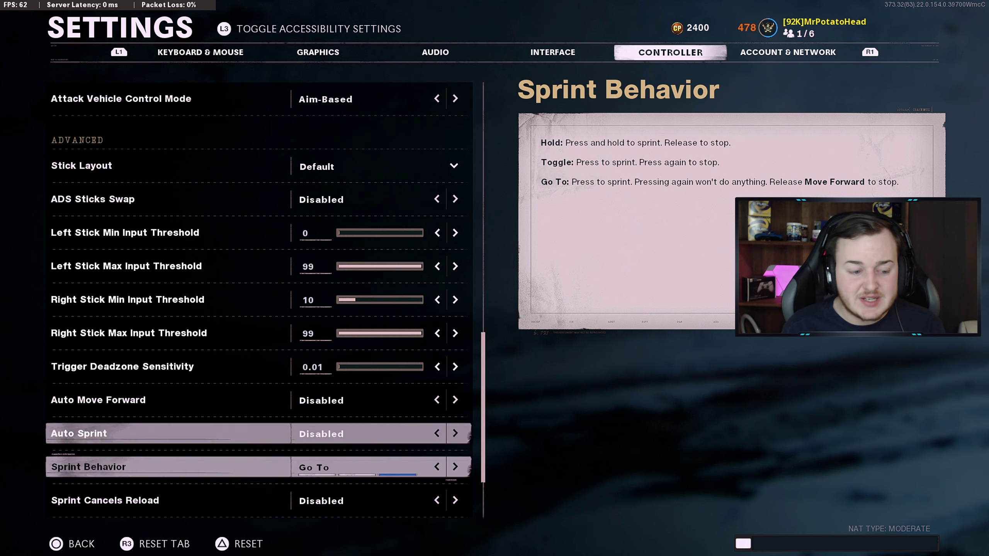
pyautogui.click(167, 500)
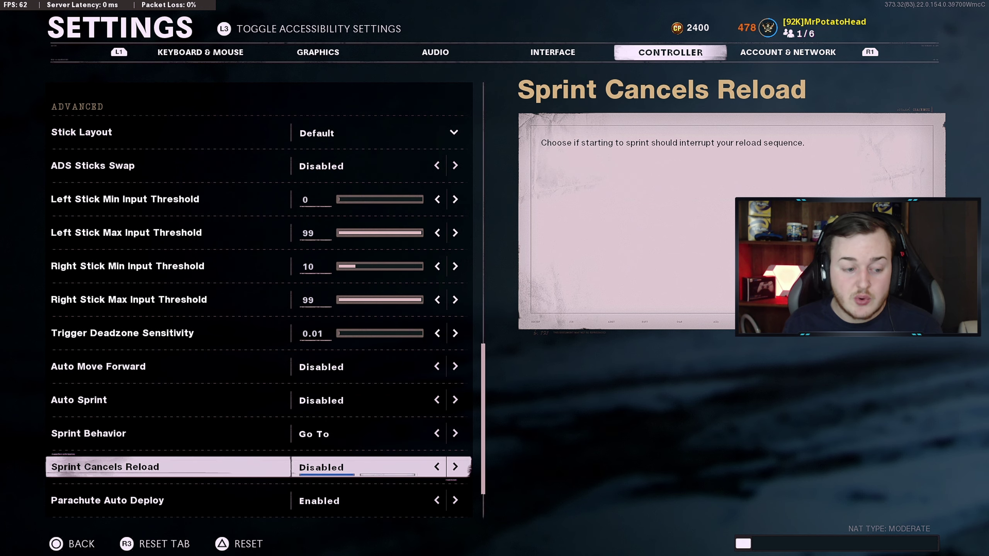
pyautogui.click(167, 500)
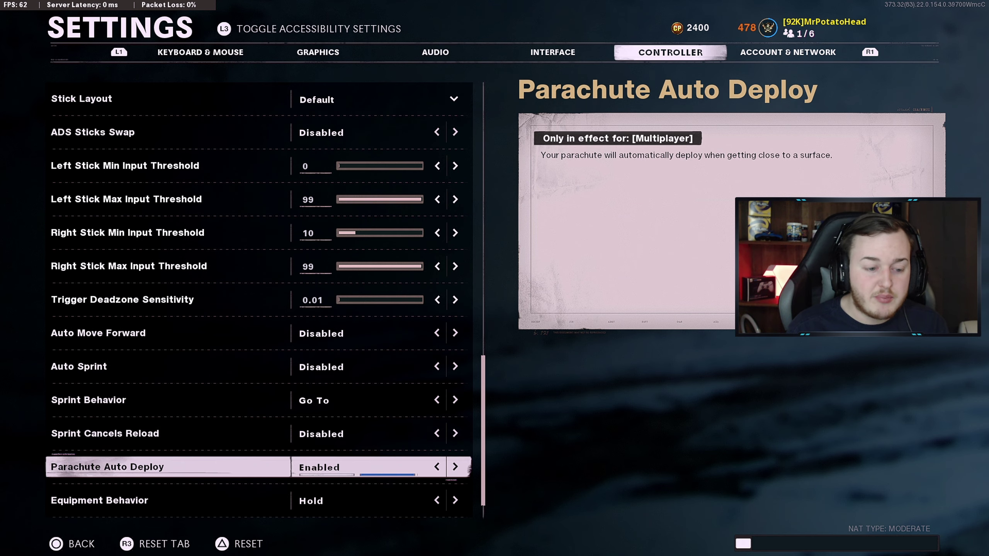
pyautogui.click(167, 500)
pyautogui.click(167, 501)
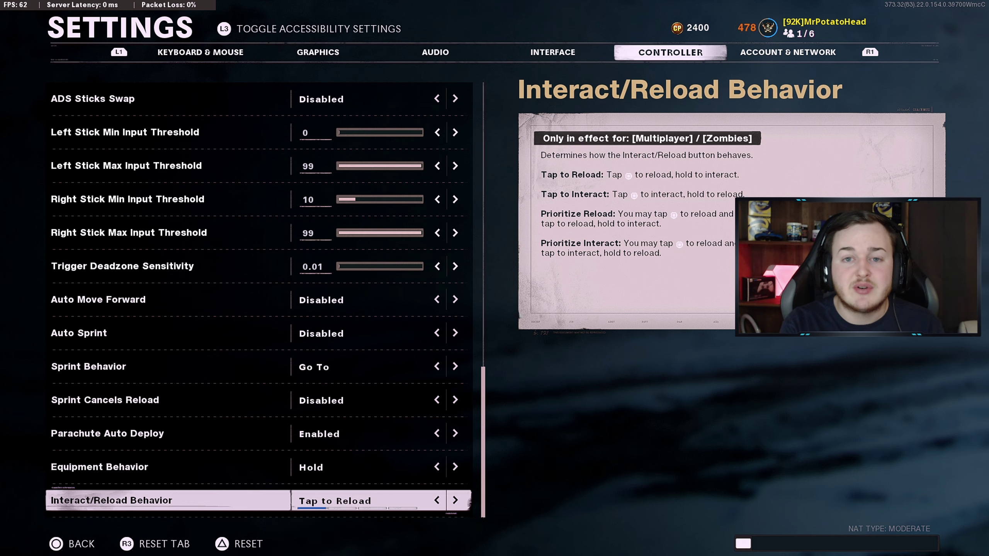
# - Open the audio settings and review the master, music, sound effects, dialogue and cinematics volumes and Audio Presets
pyautogui.click(402, 58)
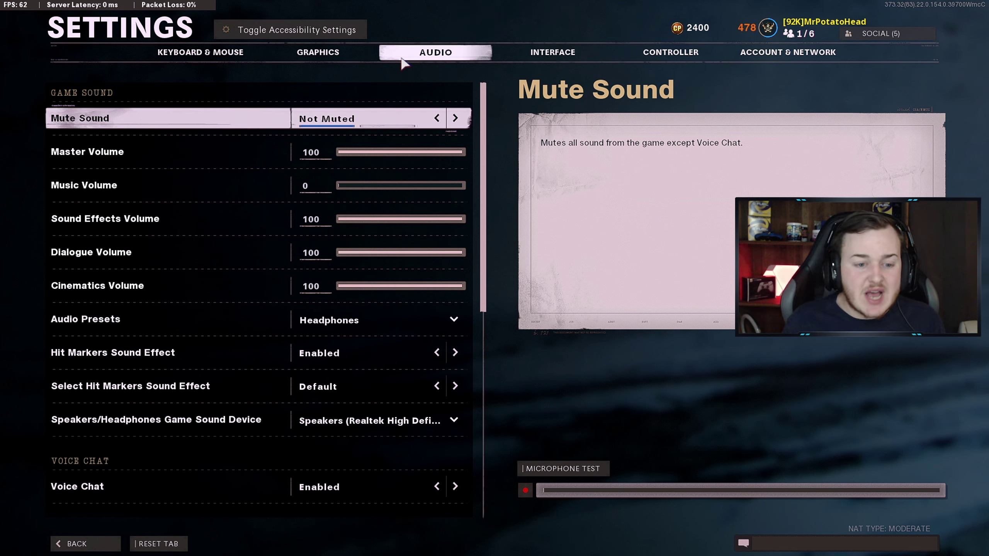
pyautogui.press('Down')
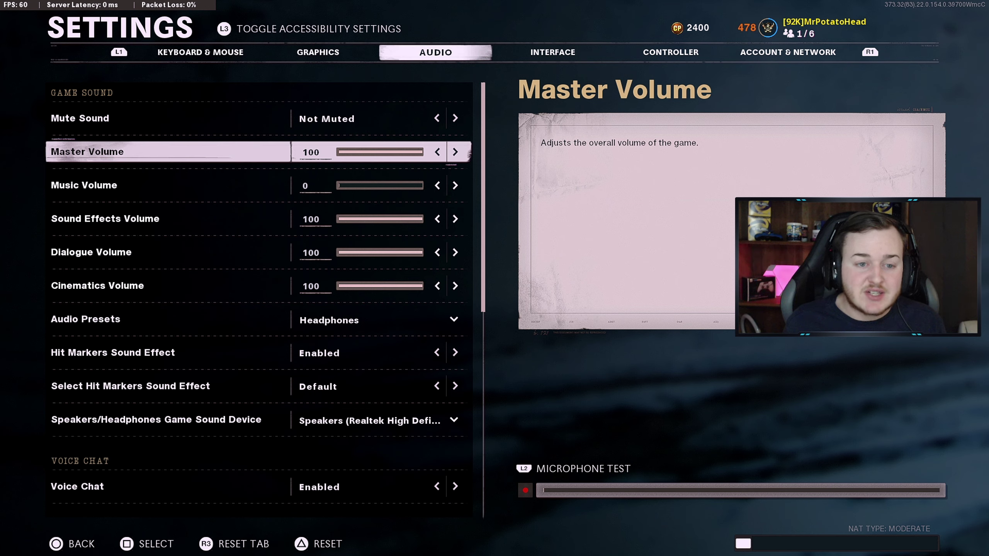
pyautogui.press('Down')
pyautogui.press('Down')
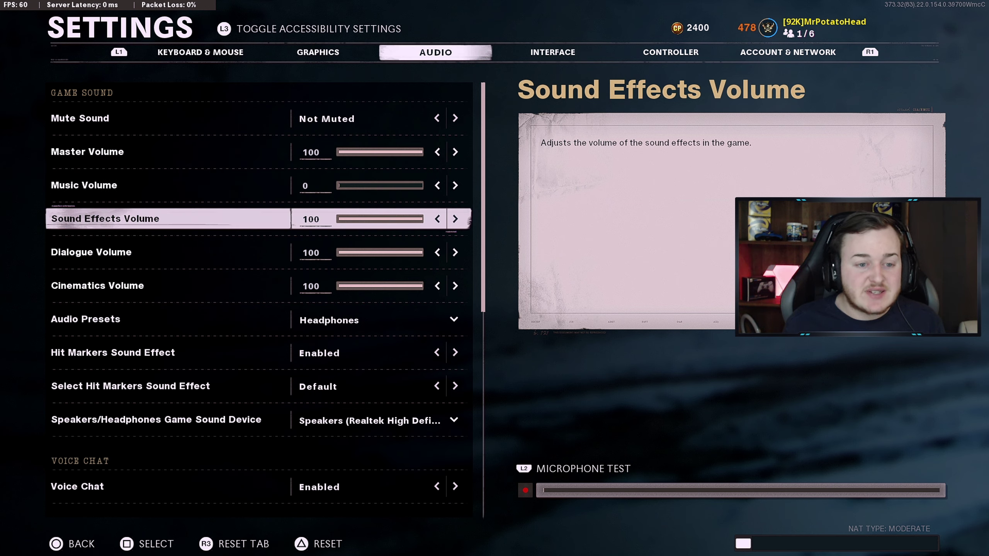
pyautogui.press('Down')
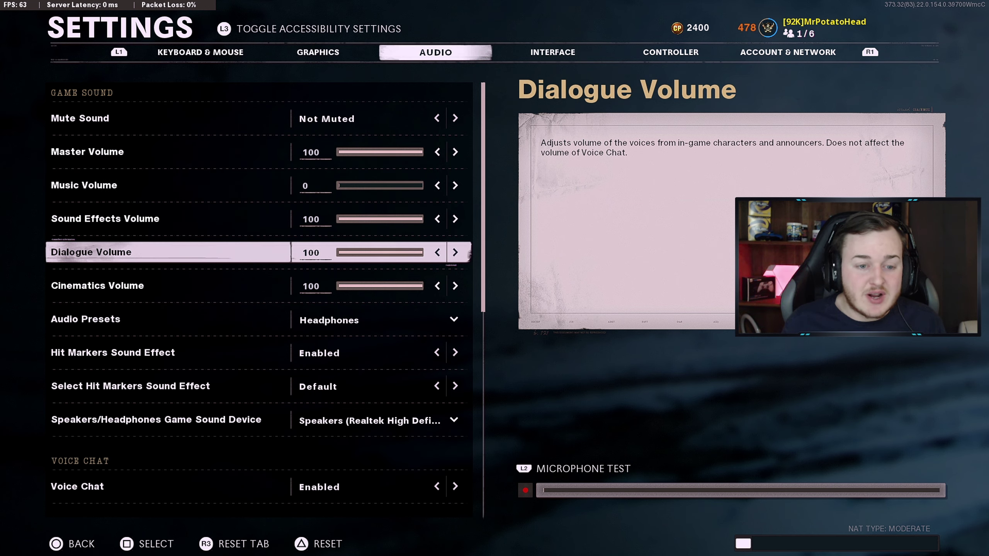
pyautogui.press('Down')
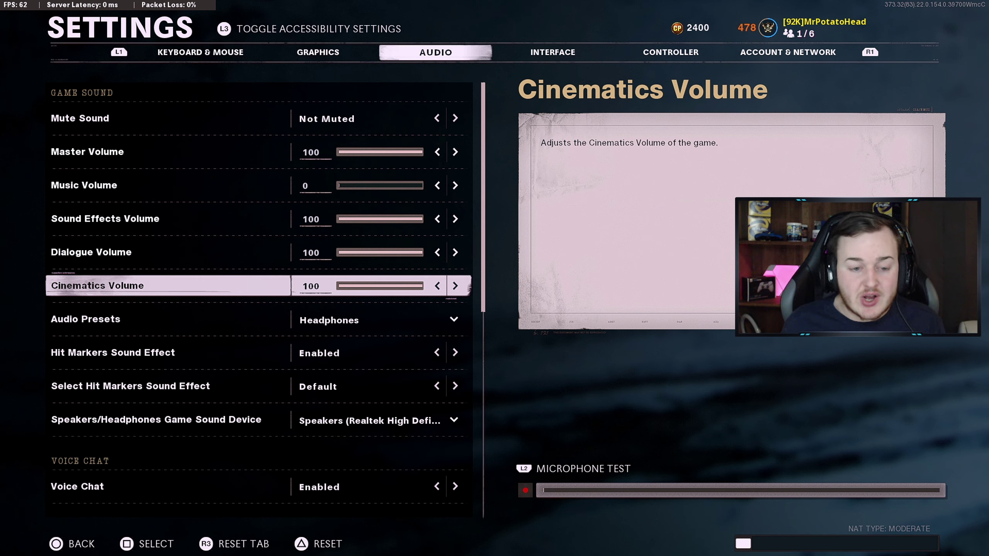
pyautogui.press('Down')
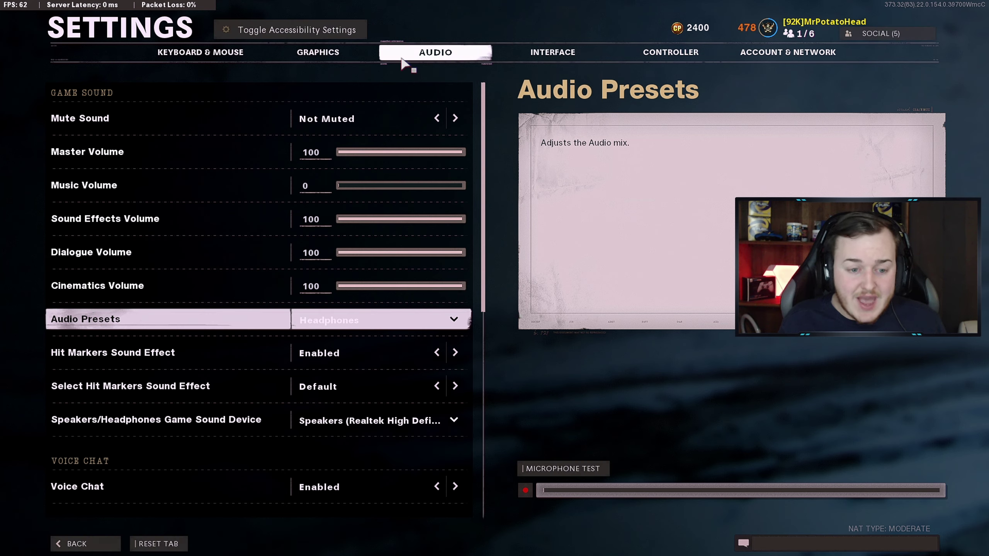
# - Set the hit markers sound effect selection to Classic
pyautogui.press('Down')
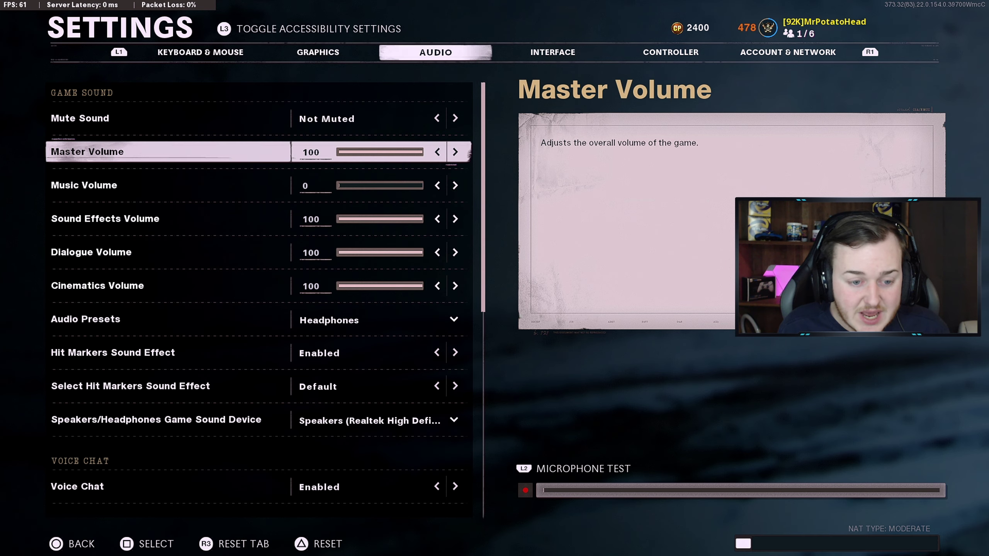
pyautogui.press('Down')
pyautogui.press('Down')
pyautogui.press('Down')
pyautogui.press('Down')
pyautogui.press('Down')
pyautogui.press('Down')
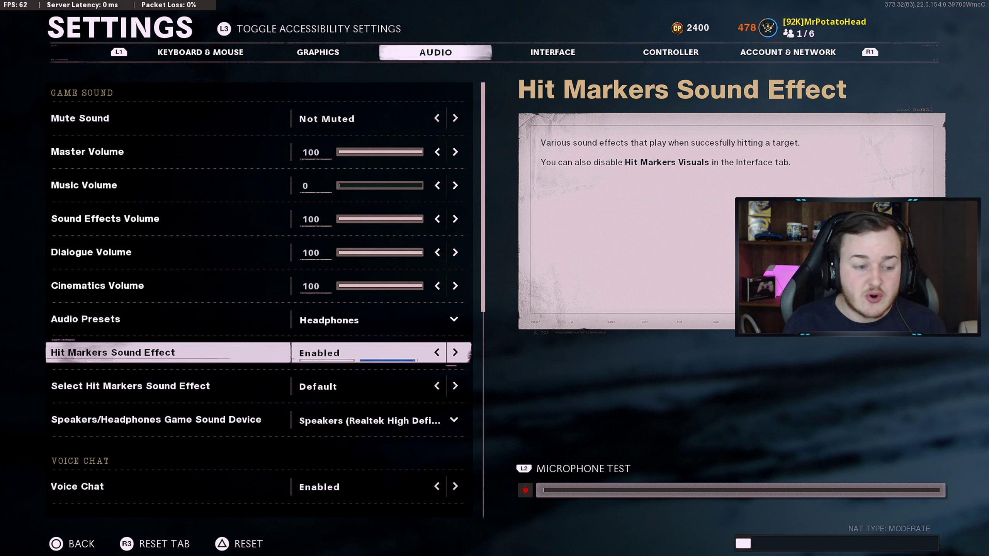
pyautogui.press('Down')
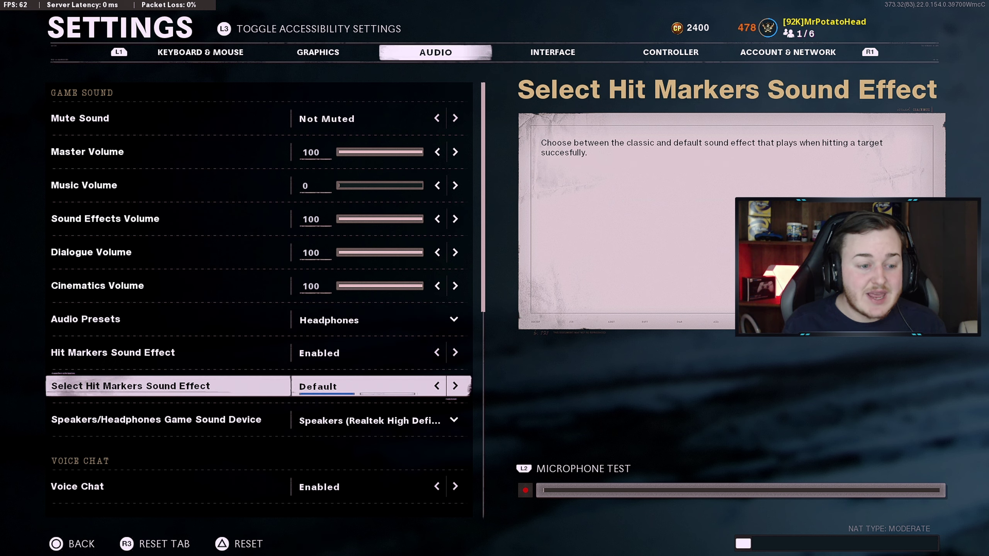
pyautogui.press('Right')
pyautogui.press('Right')
pyautogui.press('Right')
pyautogui.press('Right')
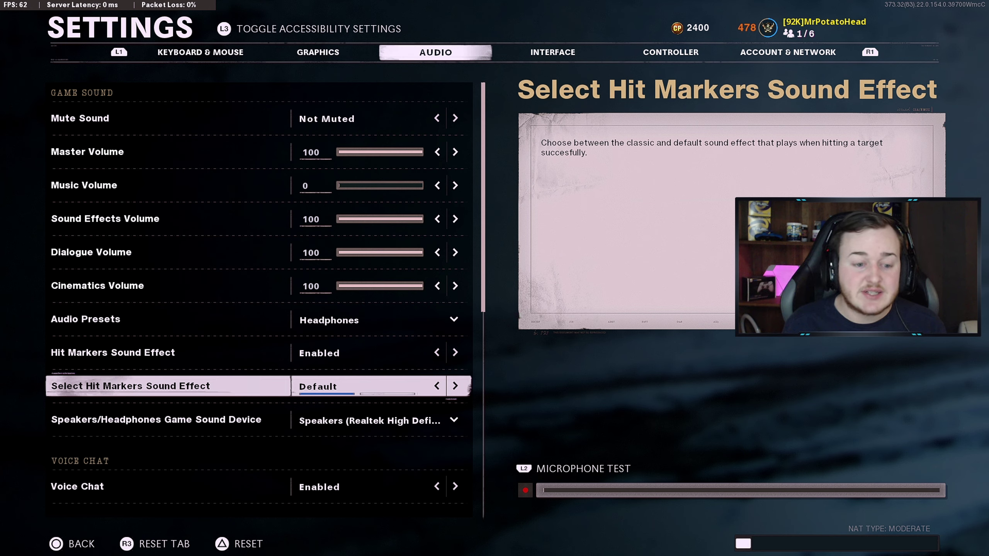
pyautogui.press('Right')
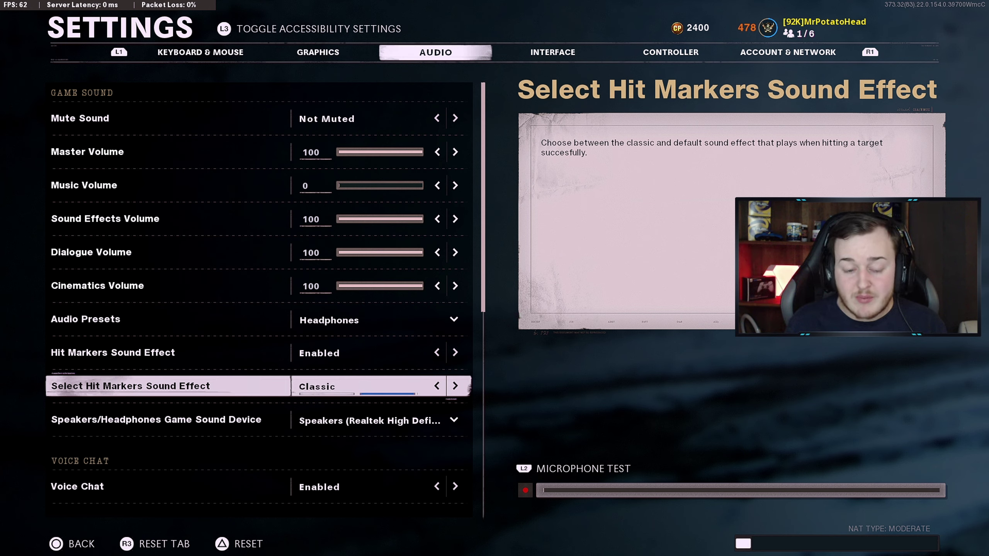
# - Toggle Voice Chat off and back to Enabled, and view the Voice & Text Chat Channel description
pyautogui.press('Down')
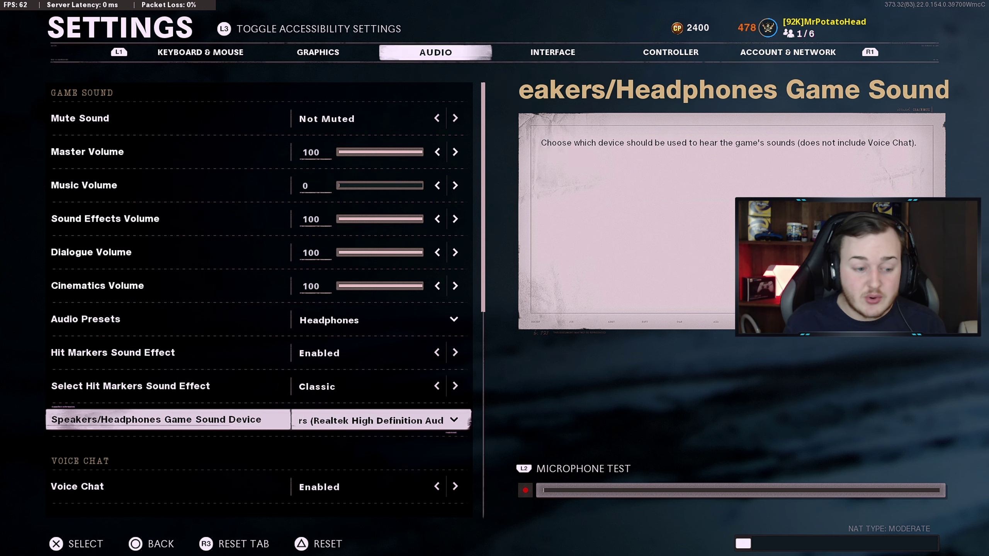
pyautogui.press('Down')
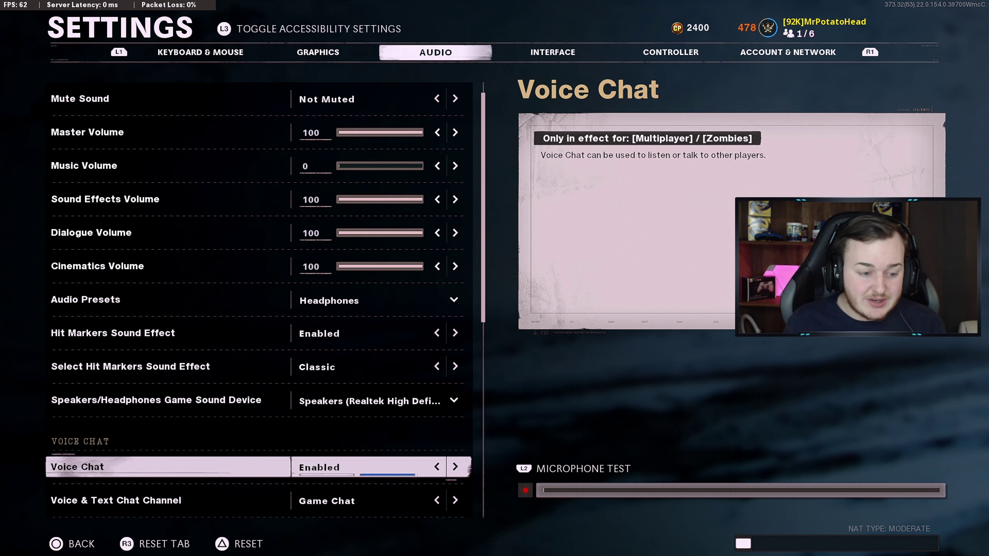
pyautogui.press('Left')
pyautogui.press('Right')
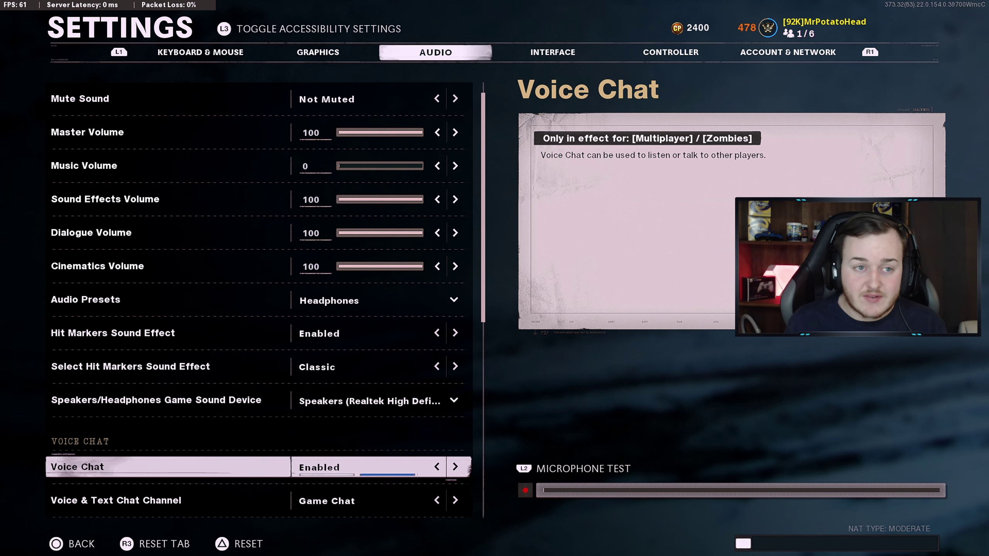
pyautogui.press('Left')
pyautogui.press('Right')
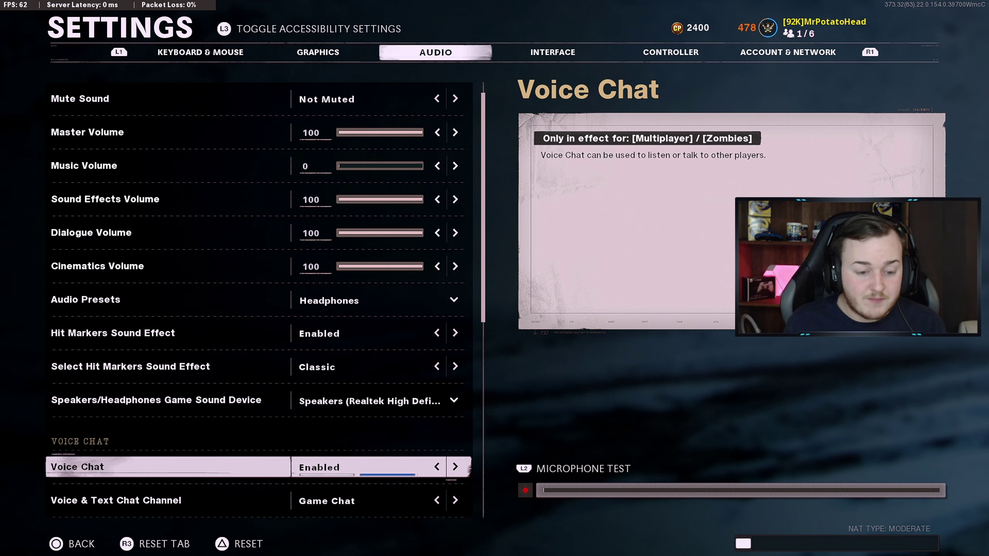
pyautogui.press('Down')
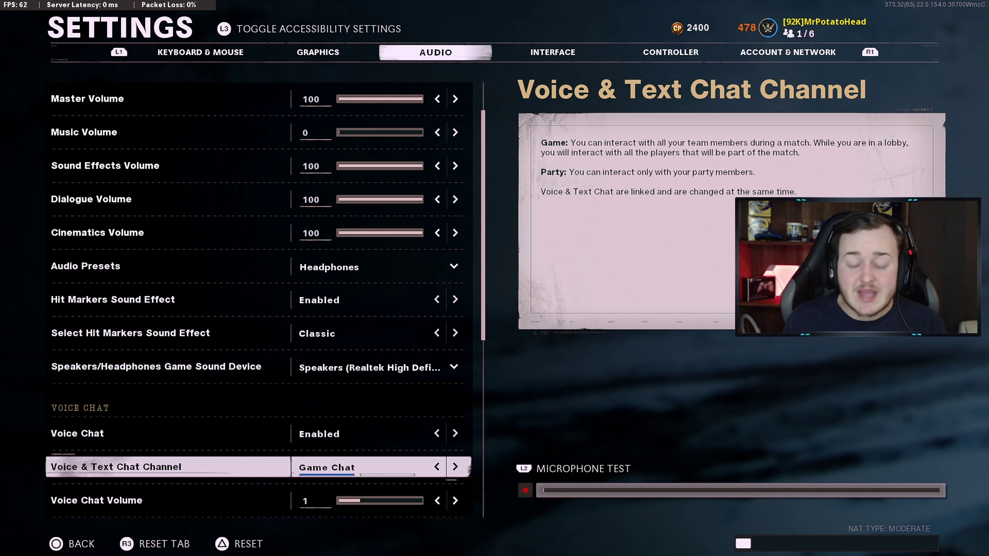
# - Review the remaining voice chat settings, from Voice Chat Volume through the voice chat and microphone devices to Microphone Volume
pyautogui.press('Down')
pyautogui.press('Down')
pyautogui.press('Down')
pyautogui.press('Down')
pyautogui.press('Down')
pyautogui.press('Down')
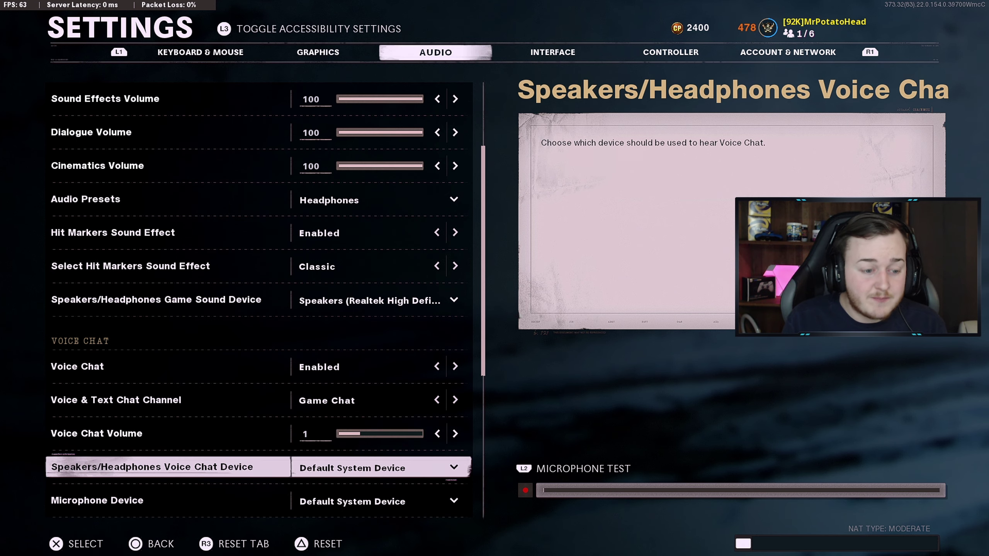
pyautogui.press('Down')
pyautogui.press('Down')
pyautogui.press('Up')
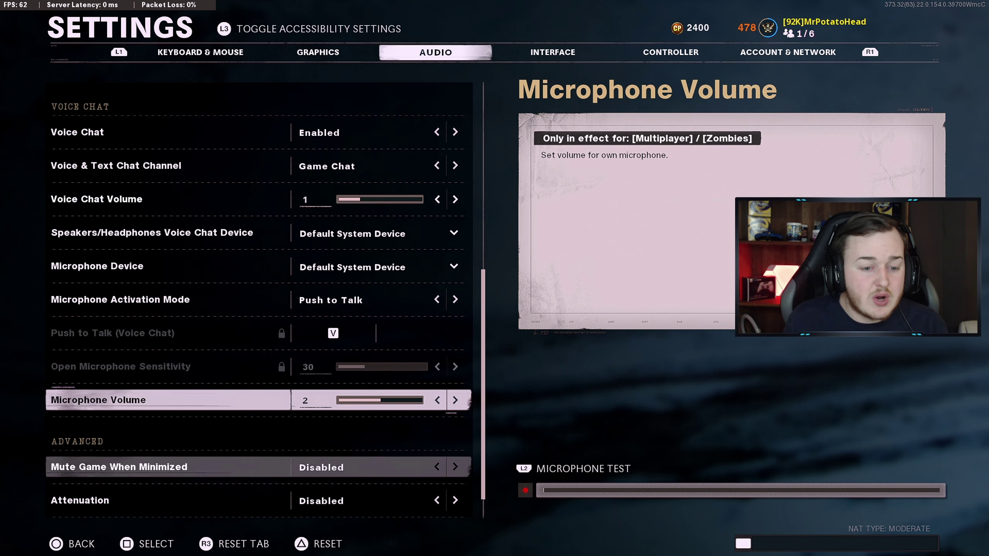
# - Review the advanced audio settings Mute Game When Minimized, Attenuation and Attenuation Scale
pyautogui.press('Down')
pyautogui.press('Down')
pyautogui.press('Up')
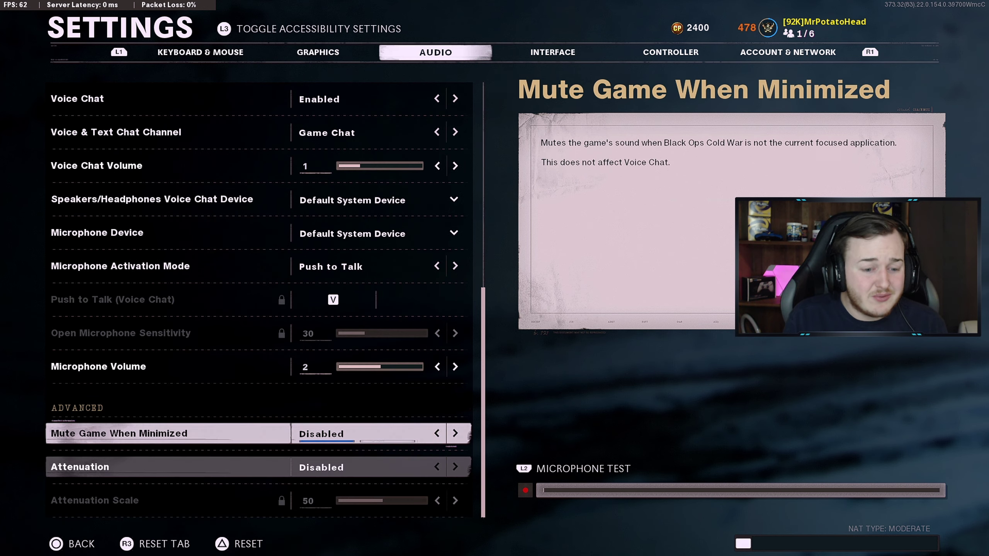
pyautogui.press('Down')
pyautogui.press('Down')
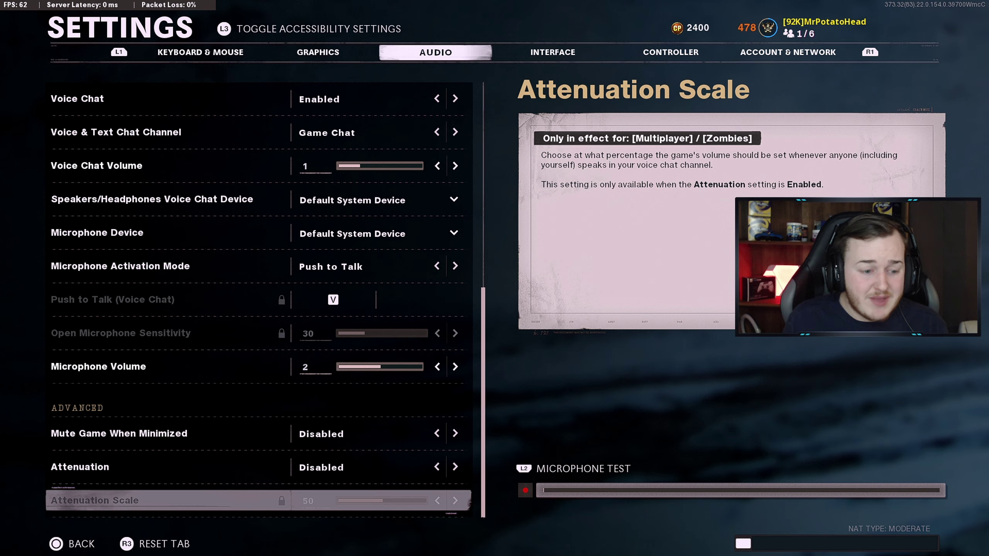
# - Return to the Game Sound settings and review them from Mute Sound through the volume levels to Audio Presets
pyautogui.press('Up')
pyautogui.press('Up')
pyautogui.press('Up')
pyautogui.press('Up')
pyautogui.press('Up')
pyautogui.press('Up')
pyautogui.press('Up')
pyautogui.press('Up')
pyautogui.press('Up')
pyautogui.press('Up')
pyautogui.press('Up')
pyautogui.press('Up')
pyautogui.press('Up')
pyautogui.press('Up')
pyautogui.press('Up')
pyautogui.press('Up')
pyautogui.press('Up')
pyautogui.press('Up')
pyautogui.press('Up')
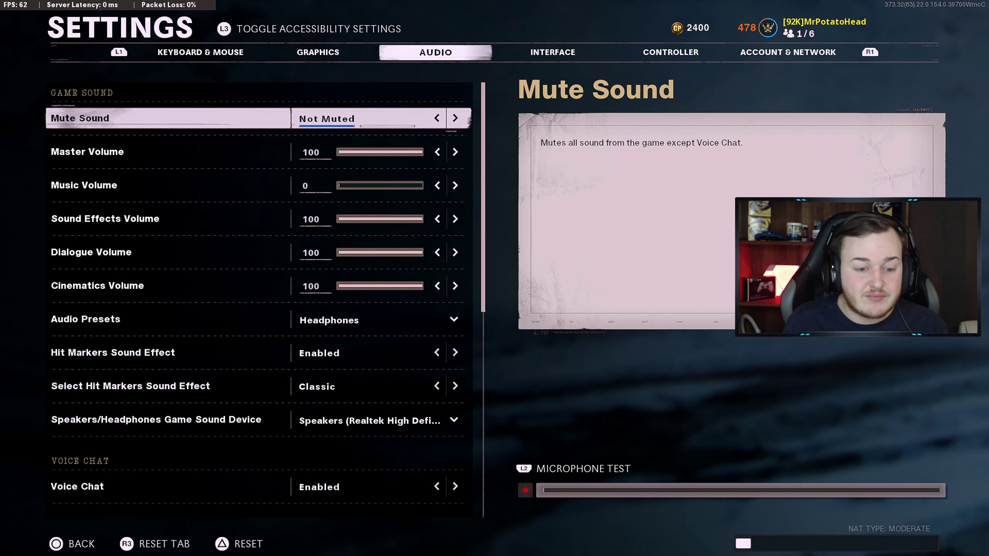
pyautogui.press('Down')
pyautogui.press('Down')
pyautogui.press('Down')
pyautogui.press('Down')
pyautogui.press('Down')
pyautogui.press('Down')
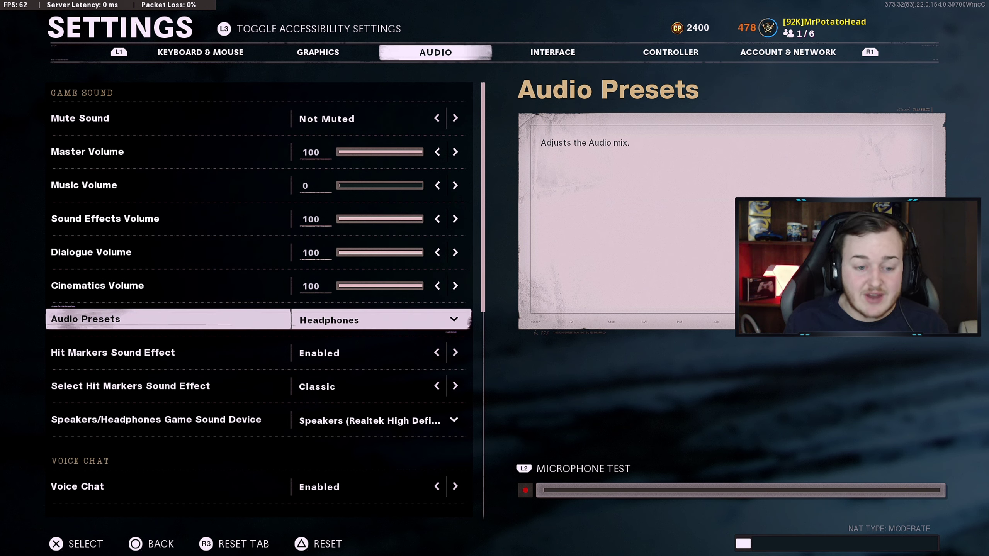
# - Go back from the hit marker setting through the volume levels and view the Music Volume description
pyautogui.press('Down')
pyautogui.press('Up')
pyautogui.press('Up')
pyautogui.press('Up')
pyautogui.press('Up')
pyautogui.press('Up')
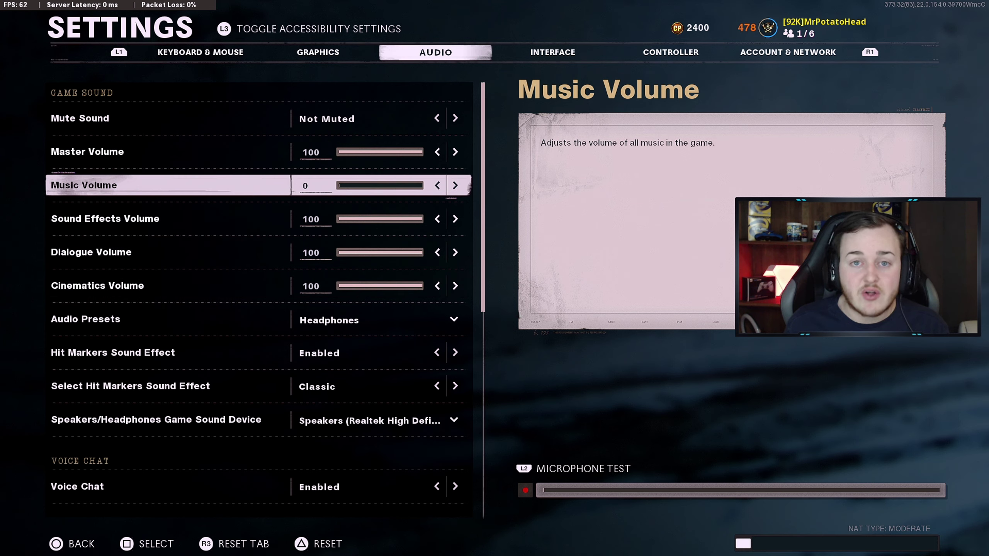
pyautogui.press('Up')
pyautogui.press('Down')
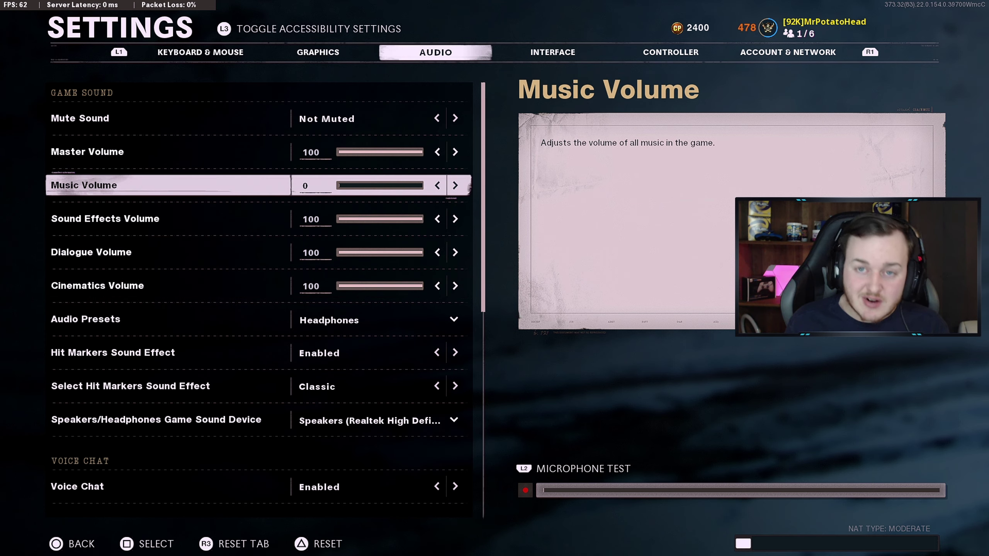